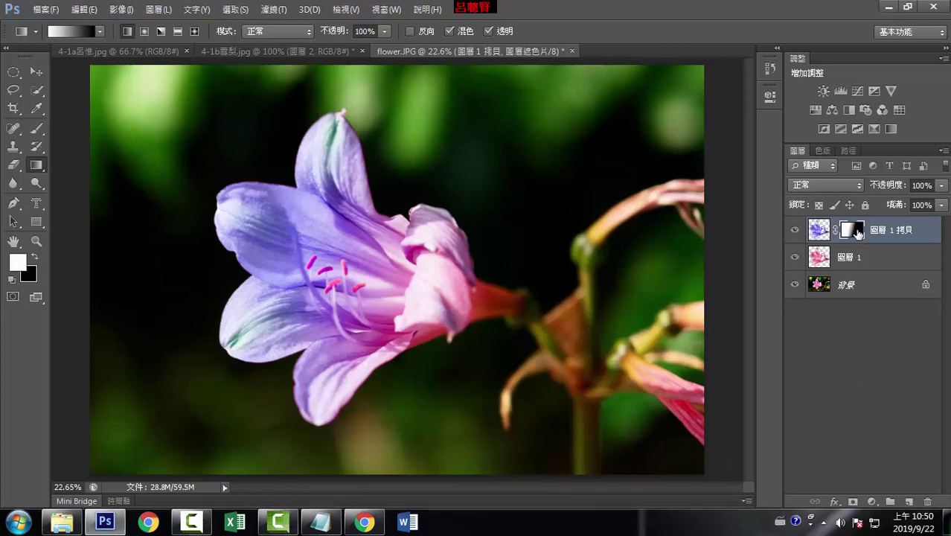
Hide the pink lily layer 圖層 1 and the background layer, leaving only the lily copy visible.
{"action": "left_click", "coordinate": [819, 231]}
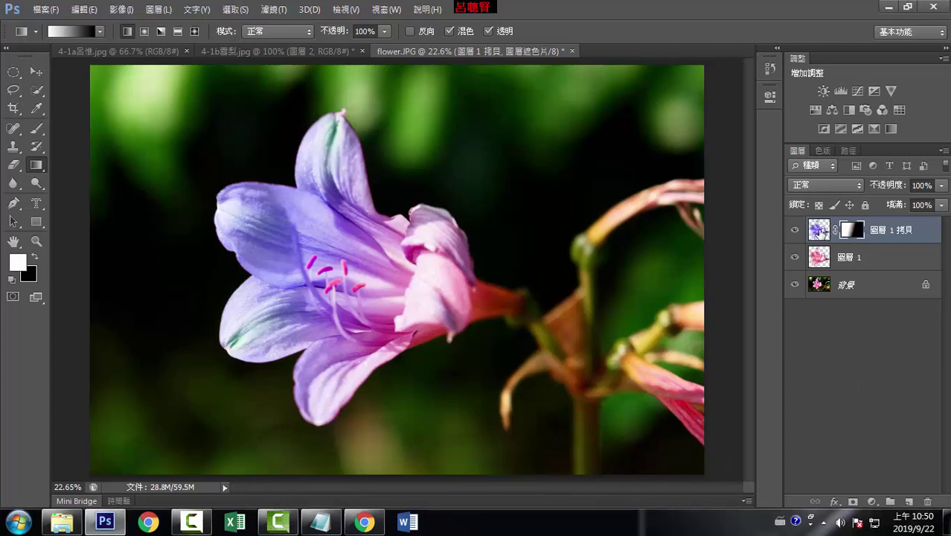
{"action": "left_click", "coordinate": [795, 256]}
{"action": "left_click", "coordinate": [795, 284]}
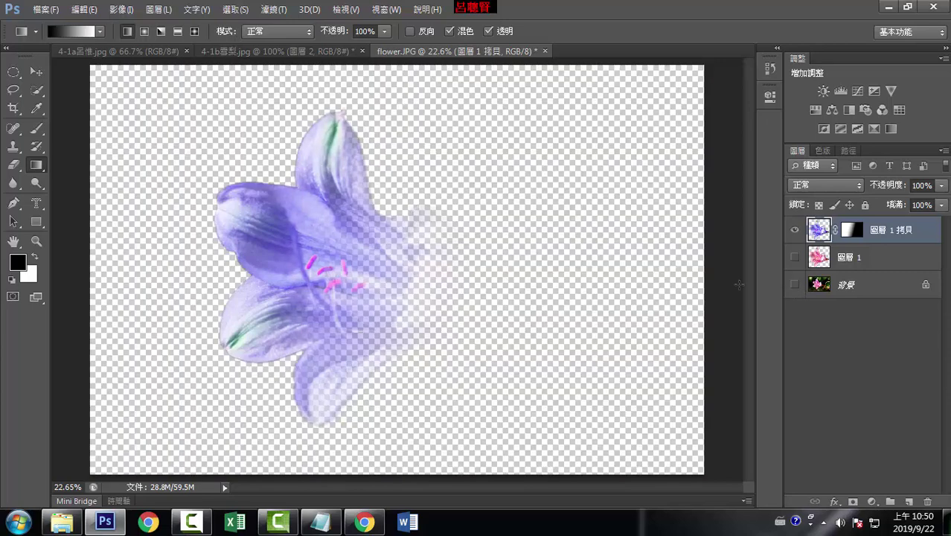
Drag the lily copy's gradient layer mask onto the trash to delete it.
{"action": "left_click", "coordinate": [851, 232]}
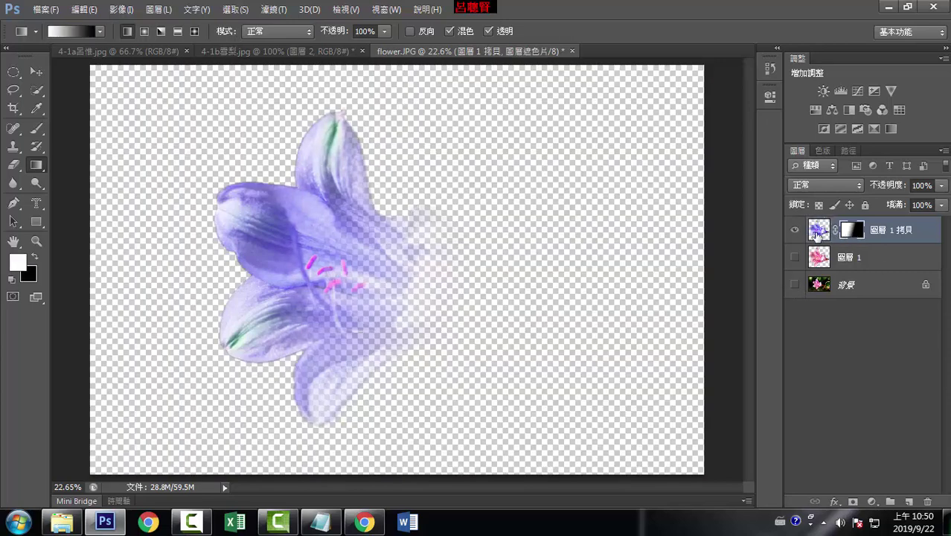
{"action": "left_click", "coordinate": [817, 236]}
{"action": "left_click", "coordinate": [848, 232]}
{"action": "left_click_drag", "start_coordinate": [849, 234], "coordinate": [927, 502]}
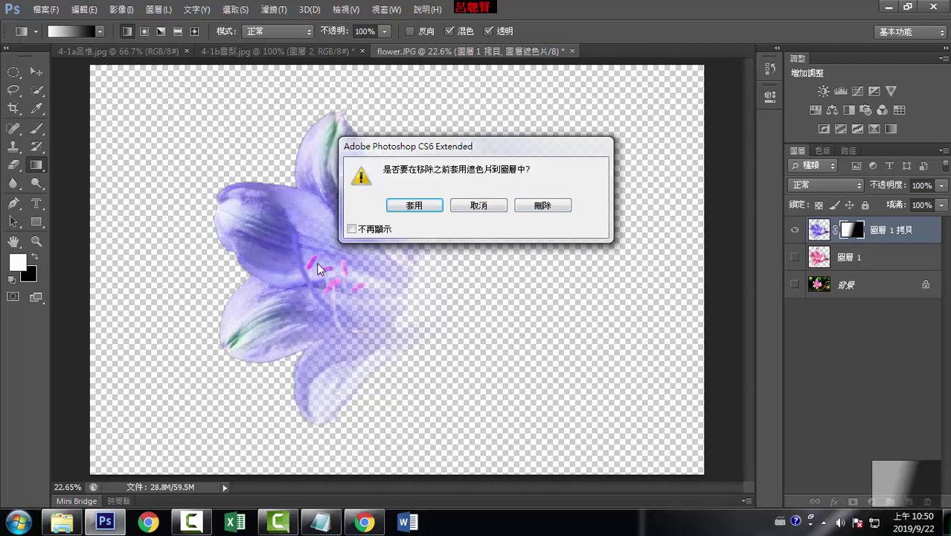
Delete the mask without applying it, then erase the lily's right tail and lower-right edge.
{"action": "left_click", "coordinate": [542, 206]}
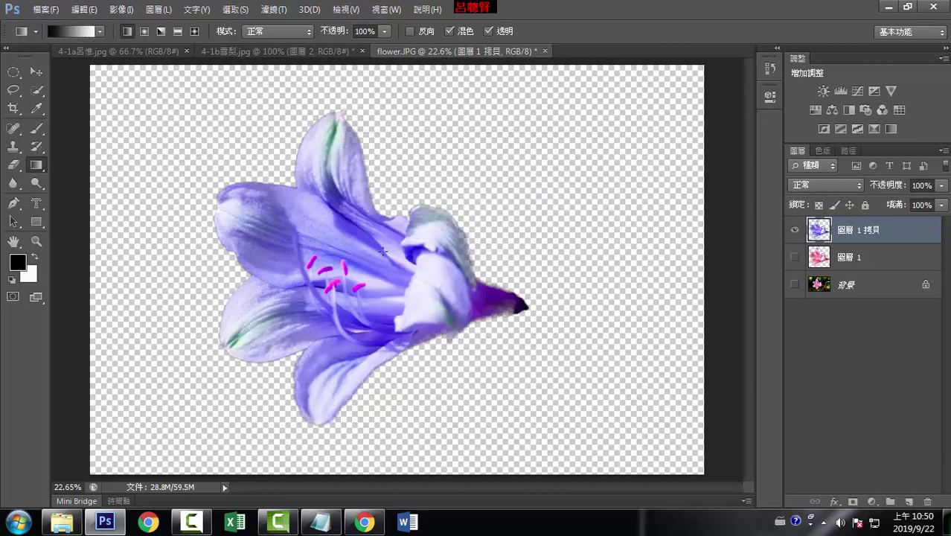
{"action": "left_click", "coordinate": [14, 166]}
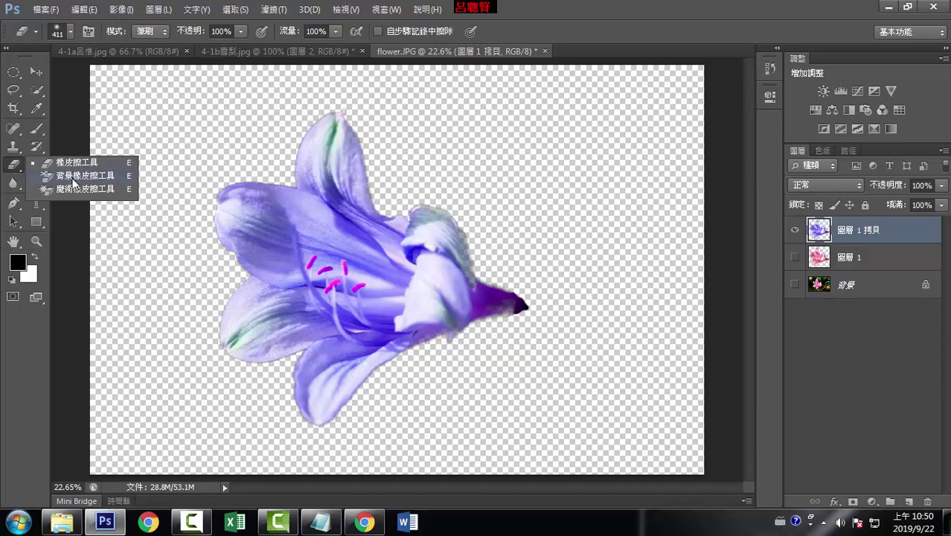
{"action": "left_click", "coordinate": [72, 162]}
{"action": "mouse_move", "coordinate": [525, 301]}
{"action": "left_mouse_down"}
{"action": "mouse_move", "coordinate": [480, 266]}
{"action": "mouse_move", "coordinate": [677, 304]}
{"action": "left_mouse_up"}
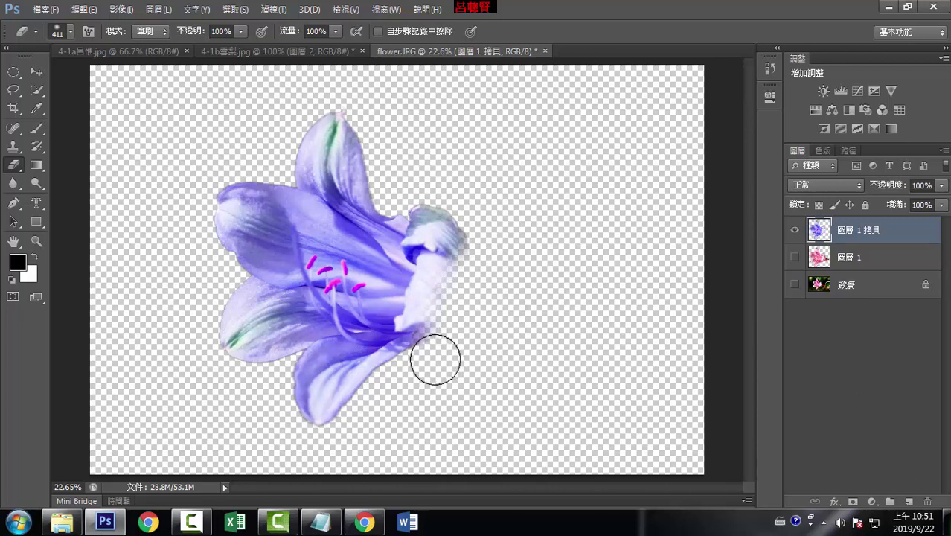
{"action": "mouse_move", "coordinate": [461, 246]}
{"action": "left_mouse_down"}
{"action": "mouse_move", "coordinate": [439, 224]}
{"action": "mouse_move", "coordinate": [402, 347]}
{"action": "left_mouse_up"}
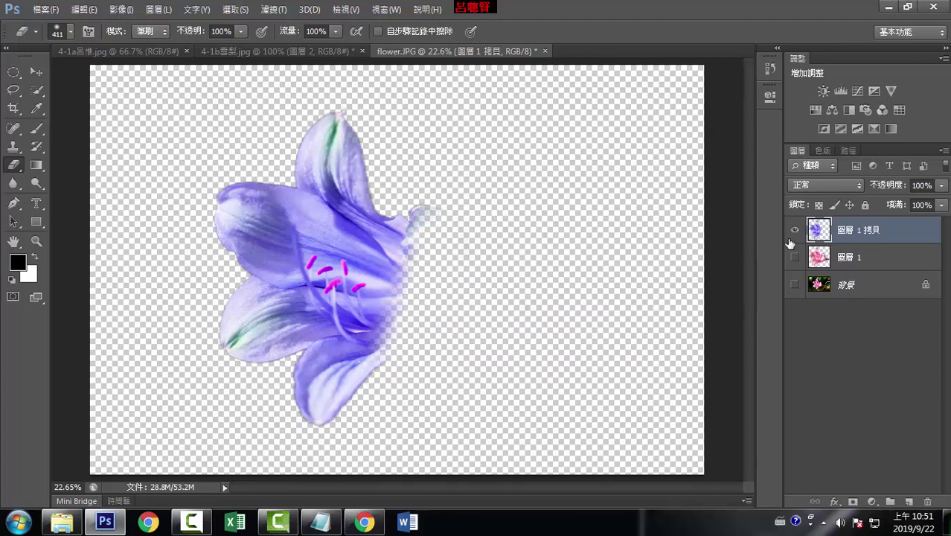
Step back in History to 刪除圖層遮色片, undoing both eraser strokes.
{"action": "left_click", "coordinate": [769, 70]}
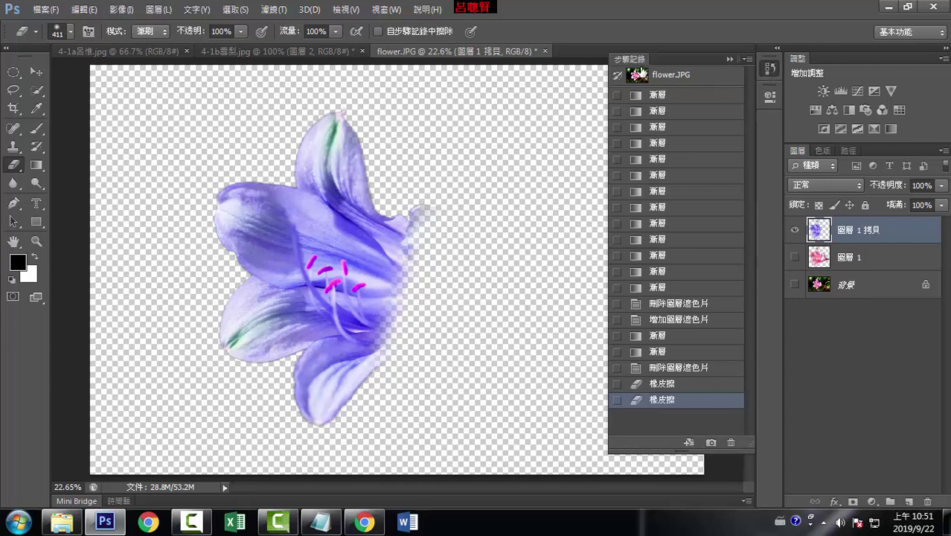
{"action": "left_click", "coordinate": [678, 369]}
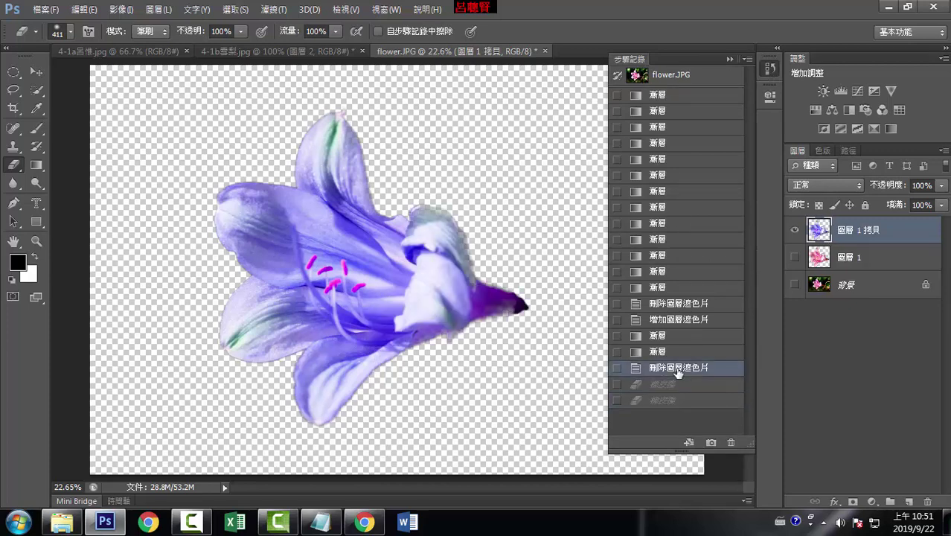
{"action": "left_click", "coordinate": [730, 60]}
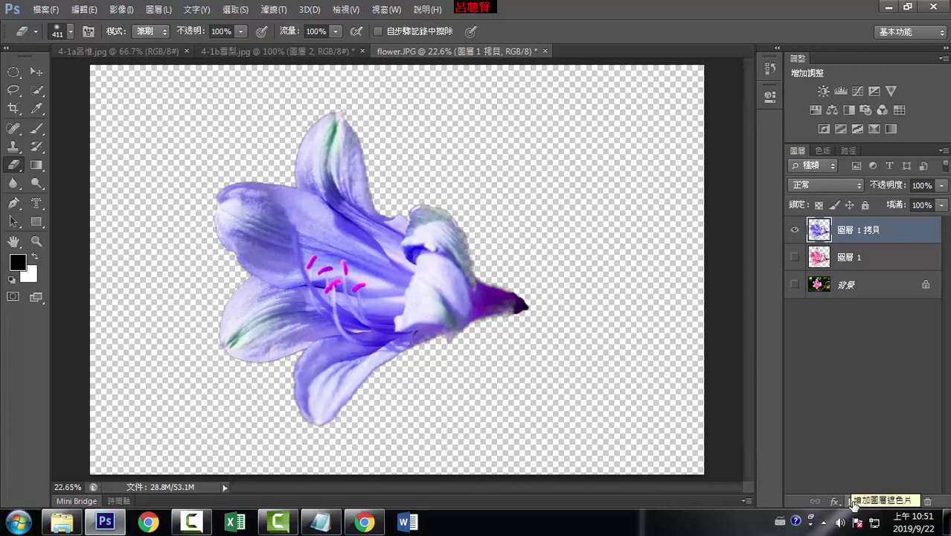
Add a white layer mask to the lily copy and try several red foreground colours.
{"action": "left_click", "coordinate": [854, 503]}
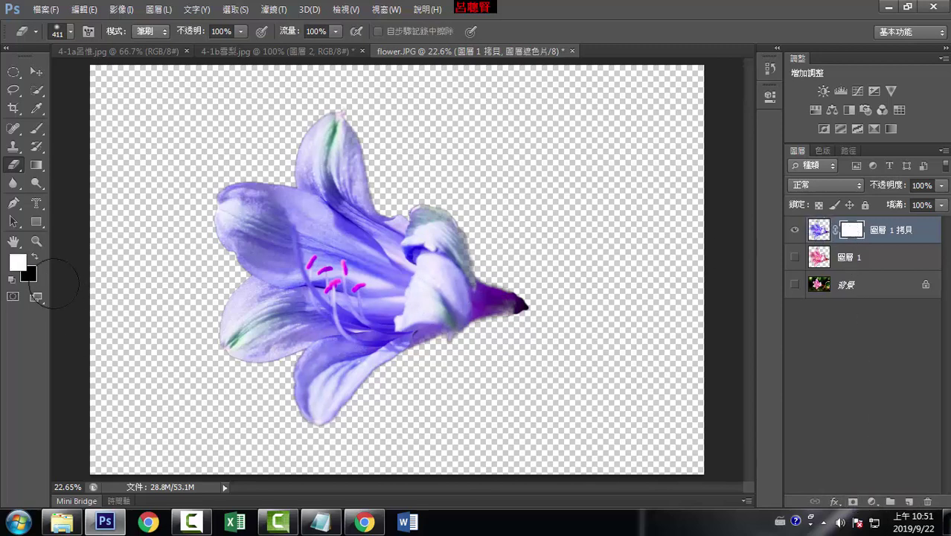
{"action": "left_click", "coordinate": [18, 262]}
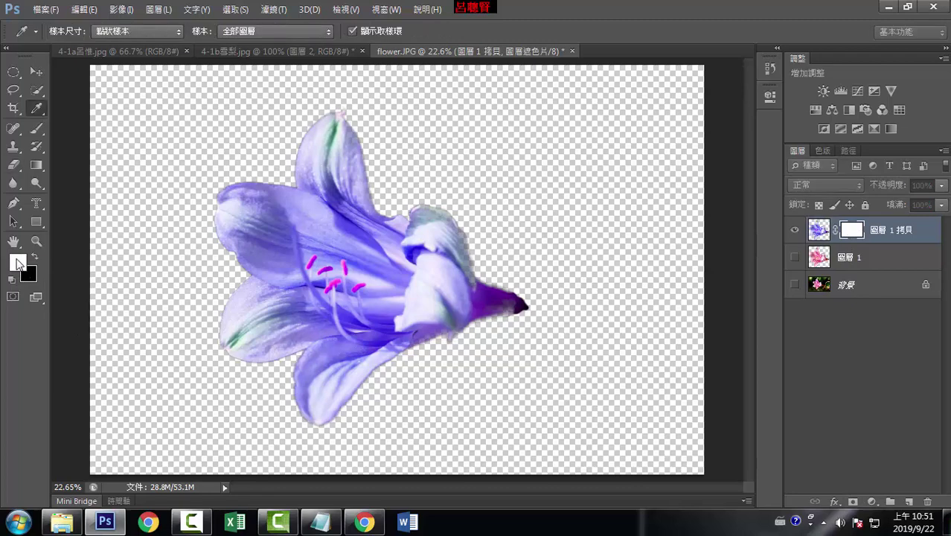
{"action": "left_click", "coordinate": [424, 139]}
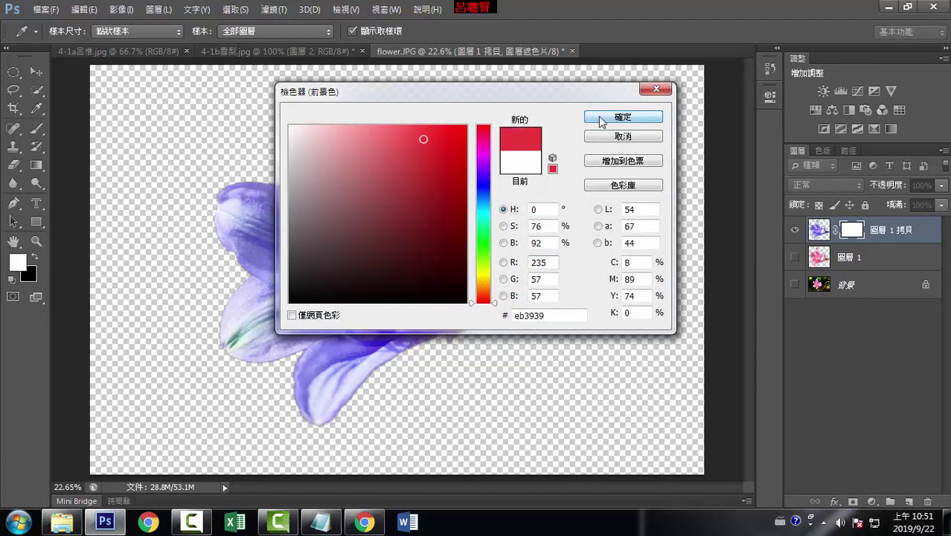
{"action": "left_click", "coordinate": [605, 118]}
{"action": "left_click", "coordinate": [22, 265]}
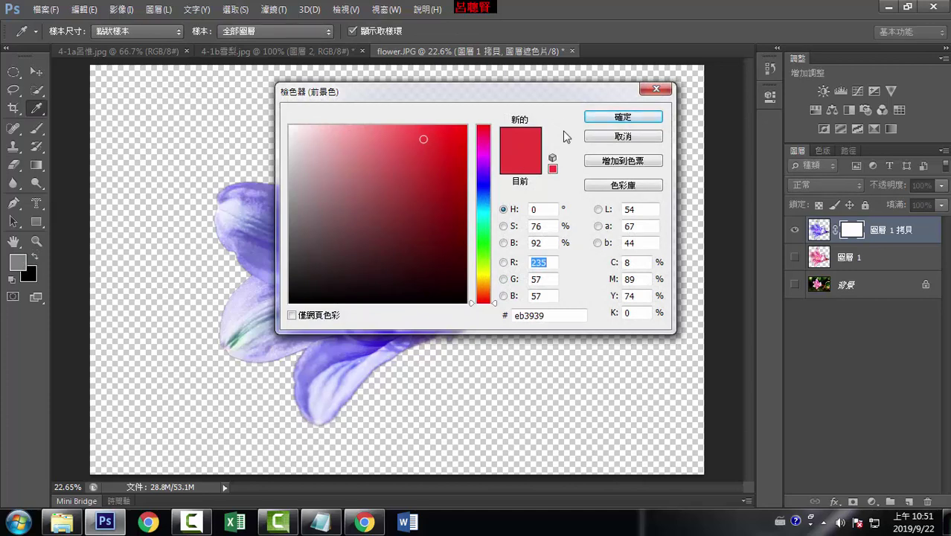
{"action": "left_click", "coordinate": [623, 117]}
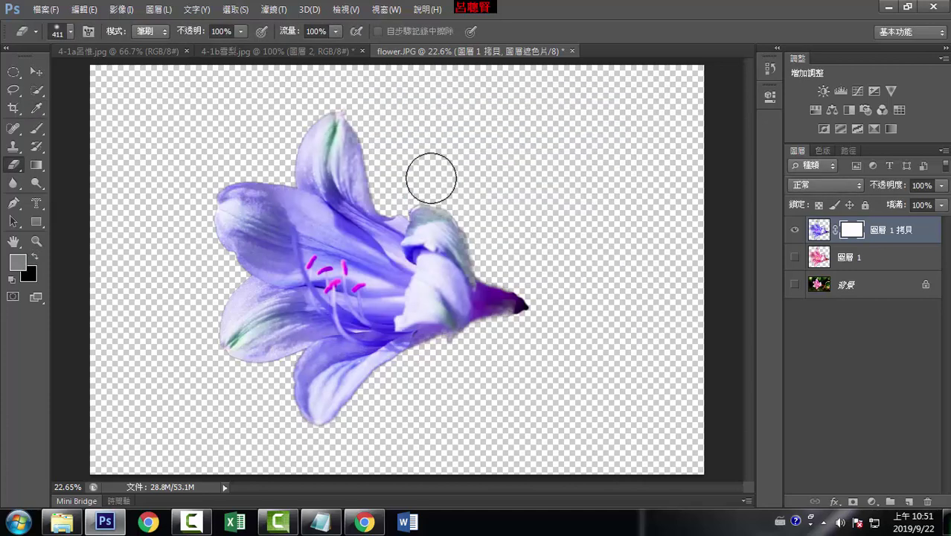
{"action": "left_click", "coordinate": [17, 263]}
{"action": "left_click", "coordinate": [465, 128]}
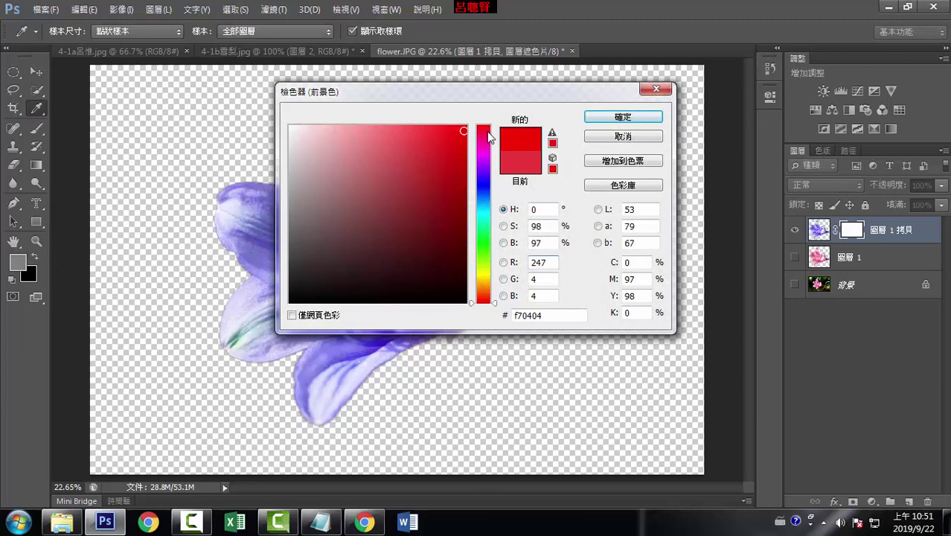
{"action": "left_click", "coordinate": [616, 117]}
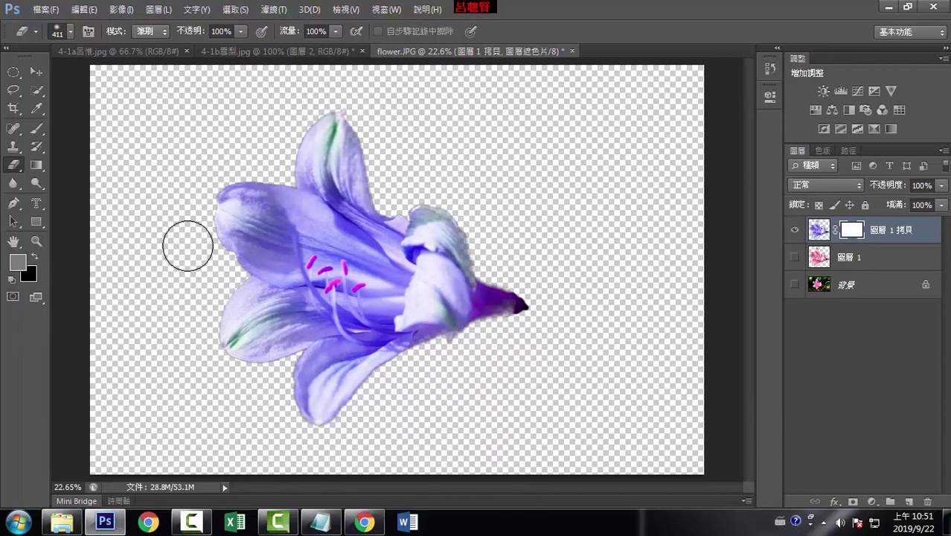
Try near-white, black and red foreground colours, cancelling the final red choice.
{"action": "left_click", "coordinate": [22, 263]}
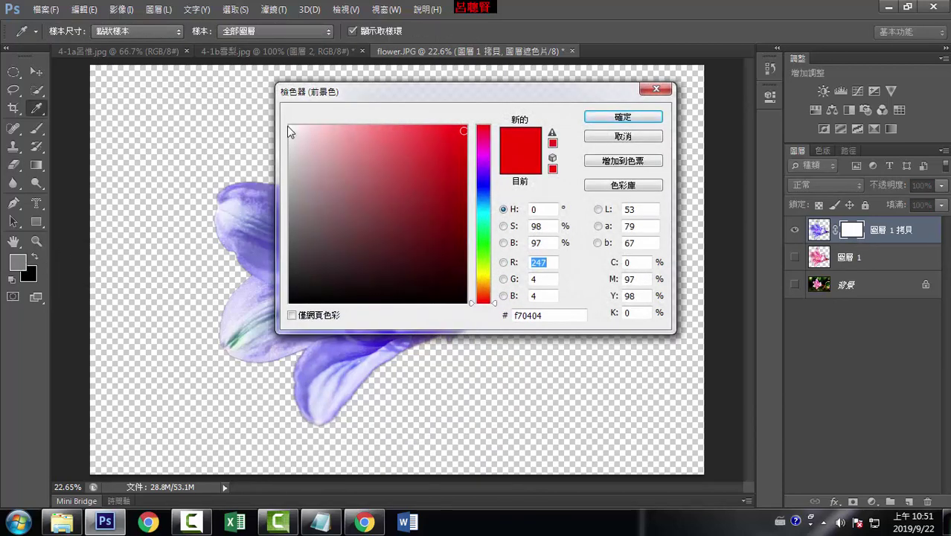
{"action": "left_click", "coordinate": [289, 126]}
{"action": "left_click", "coordinate": [645, 118]}
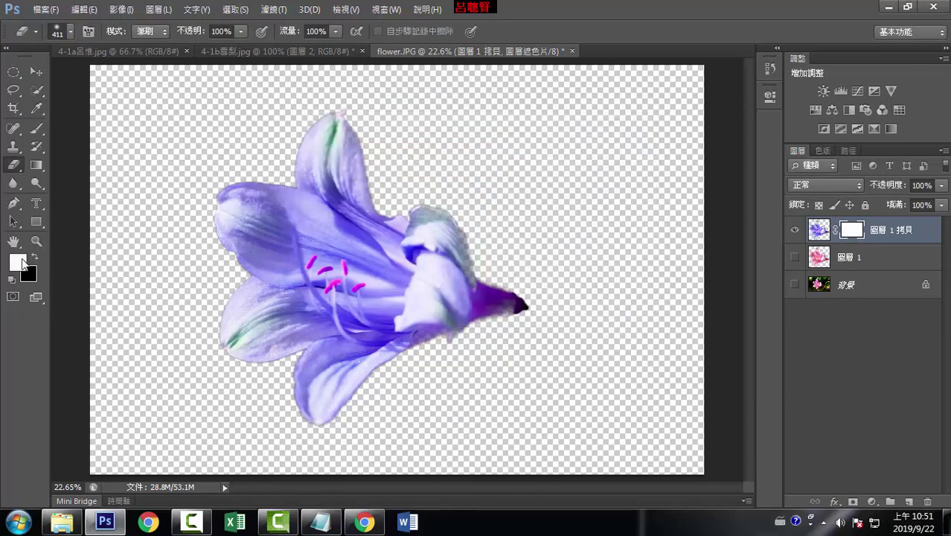
{"action": "left_click", "coordinate": [21, 264]}
{"action": "left_click", "coordinate": [290, 302]}
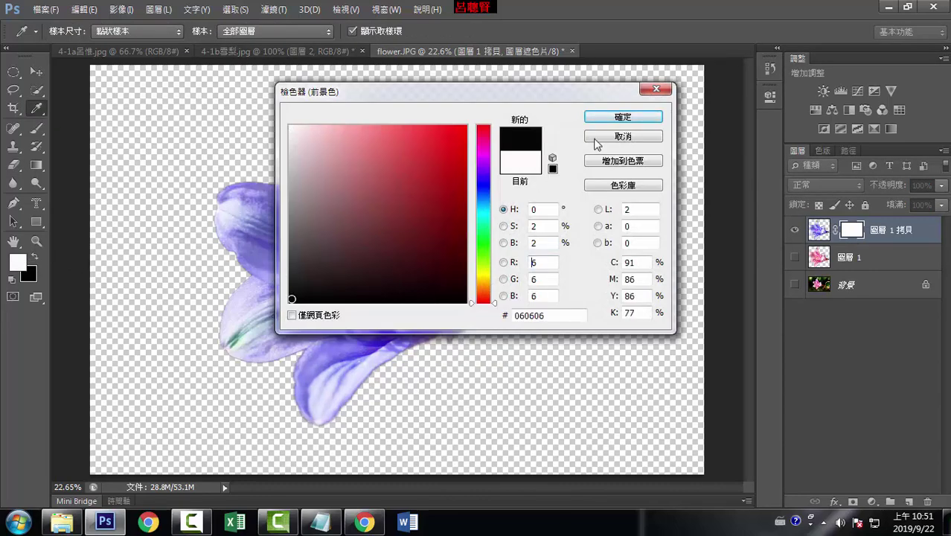
{"action": "left_click", "coordinate": [622, 117]}
{"action": "left_click", "coordinate": [16, 261]}
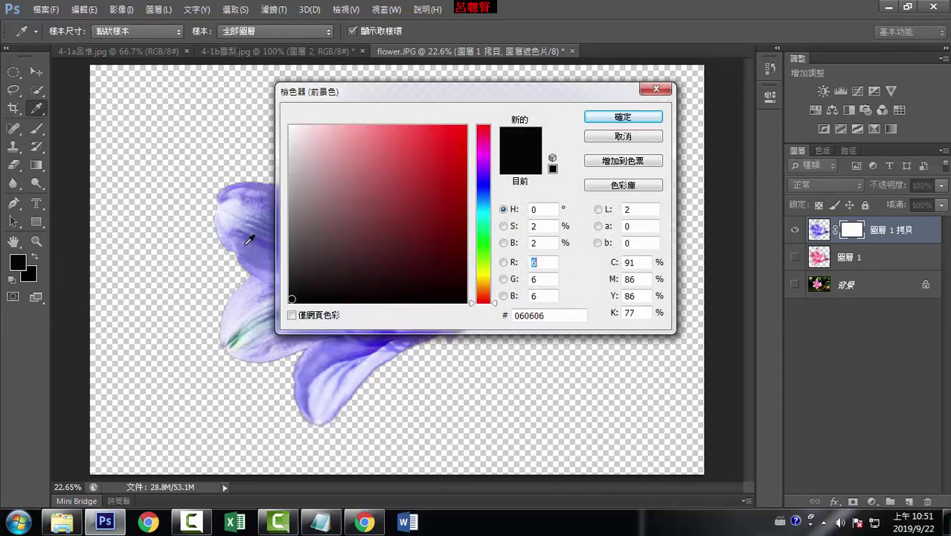
{"action": "left_click", "coordinate": [453, 148]}
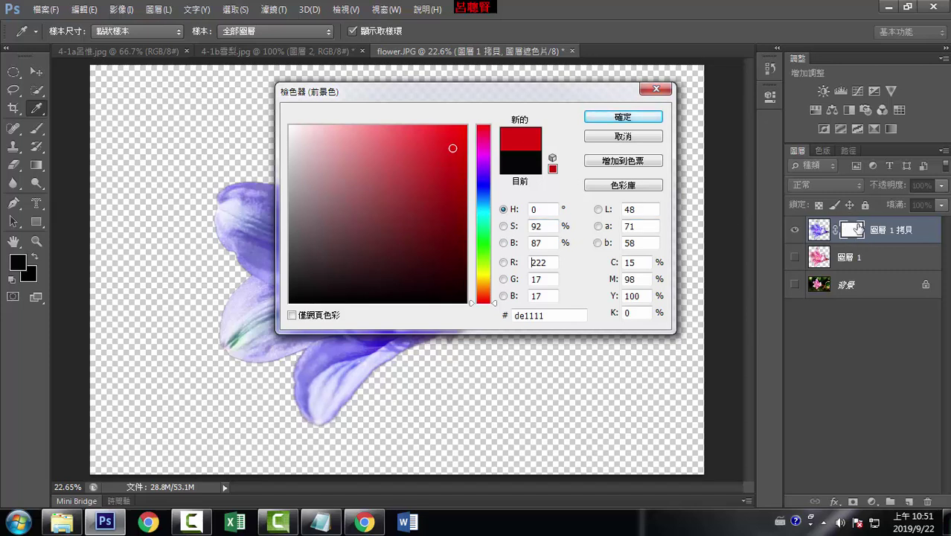
{"action": "left_click", "coordinate": [463, 136]}
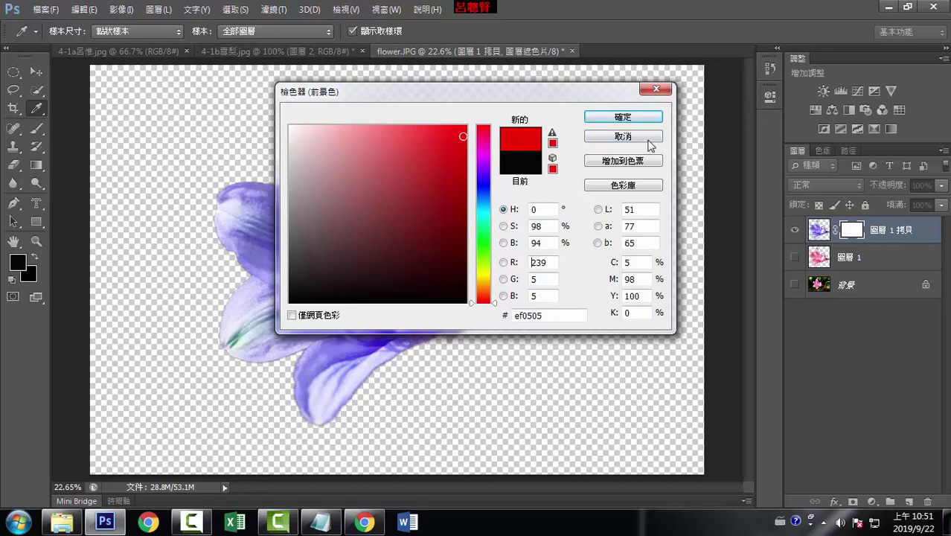
{"action": "left_click", "coordinate": [623, 119]}
With the Eraser selected, target the lily layer's pixels and set a red foreground colour.
{"action": "key", "text": "e"}
{"action": "left_click", "coordinate": [815, 231]}
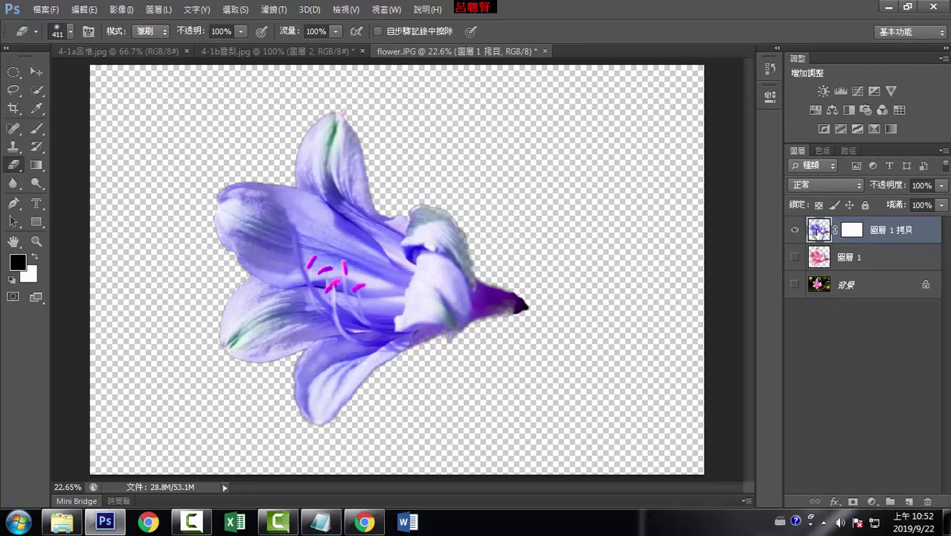
{"action": "left_click", "coordinate": [22, 265]}
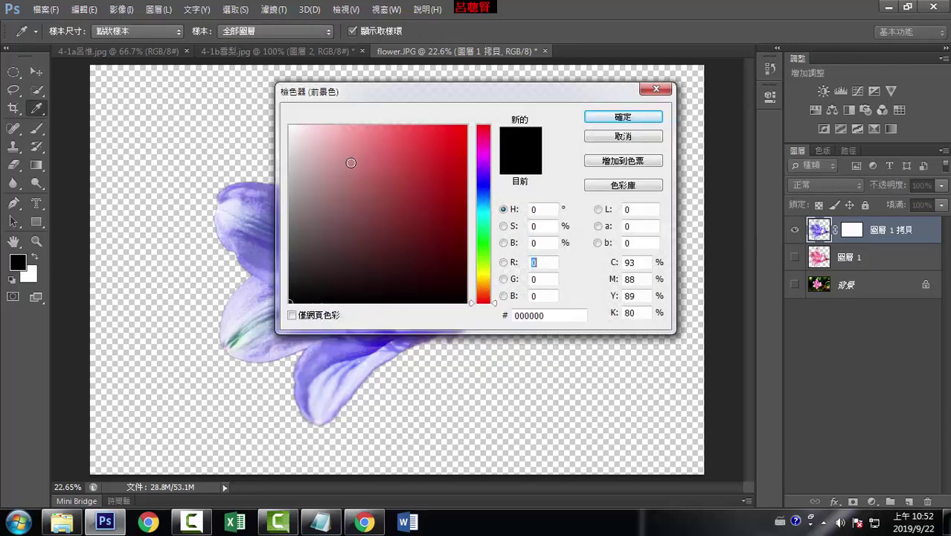
{"action": "left_click", "coordinate": [449, 138]}
{"action": "left_click", "coordinate": [599, 121]}
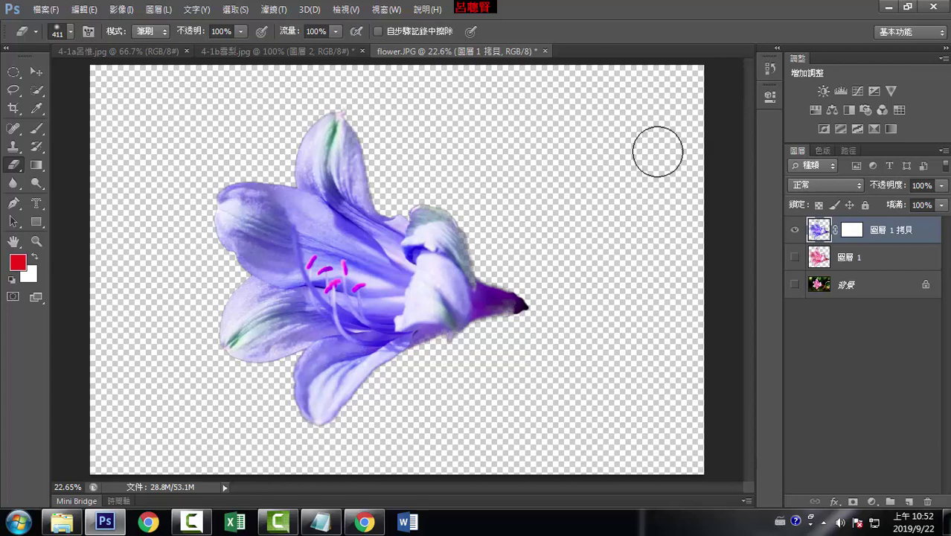
Target the lily's layer mask and set black foreground with white background.
{"action": "left_click", "coordinate": [853, 230]}
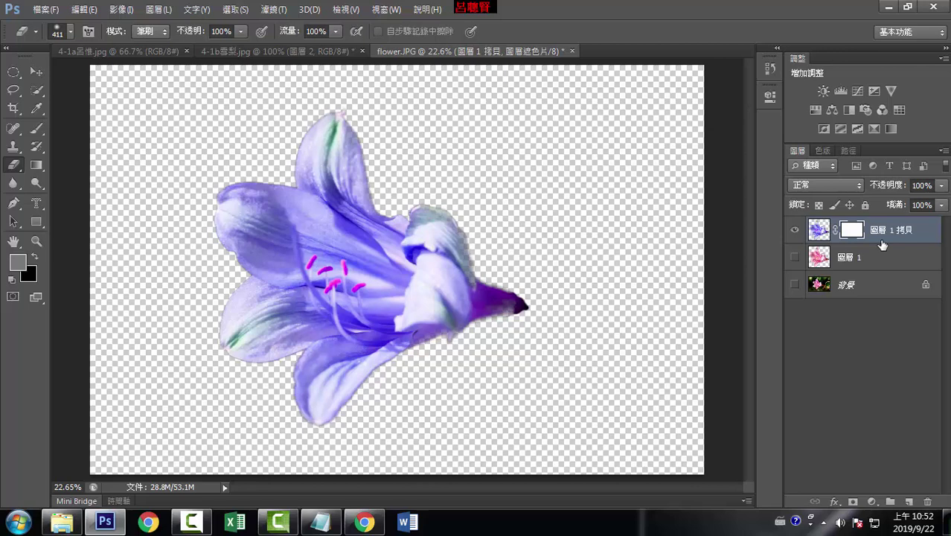
{"action": "left_click", "coordinate": [13, 281]}
{"action": "left_click", "coordinate": [32, 259]}
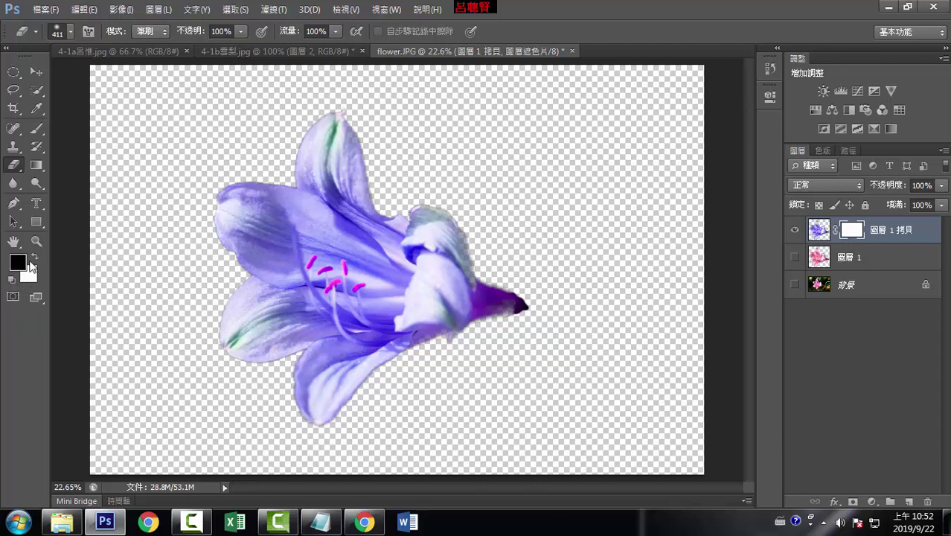
Brush black on the lily mask's right side, then white to restore the petal and stem tip.
{"action": "left_click", "coordinate": [36, 129]}
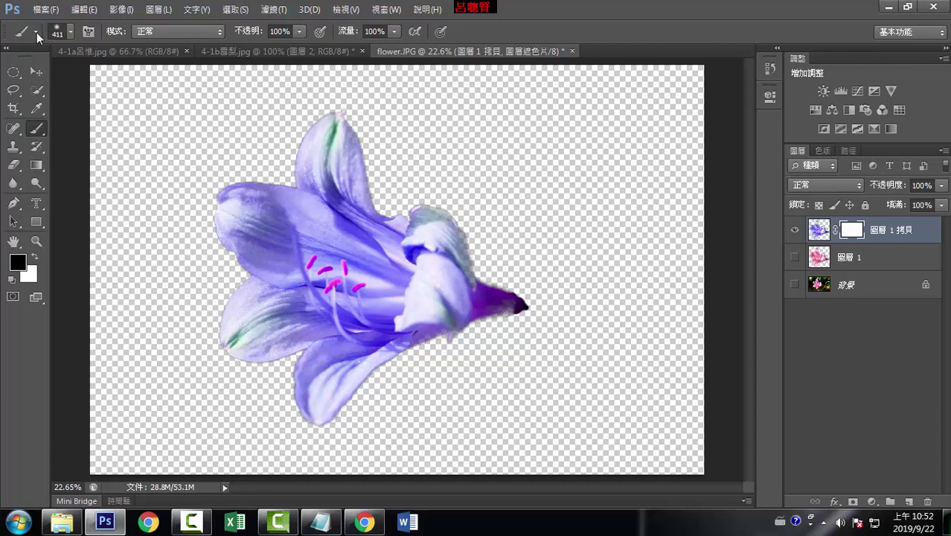
{"action": "left_click", "coordinate": [36, 32]}
{"action": "mouse_move", "coordinate": [522, 275]}
{"action": "left_mouse_down"}
{"action": "mouse_move", "coordinate": [484, 227]}
{"action": "mouse_move", "coordinate": [433, 334]}
{"action": "mouse_move", "coordinate": [394, 283]}
{"action": "left_mouse_up"}
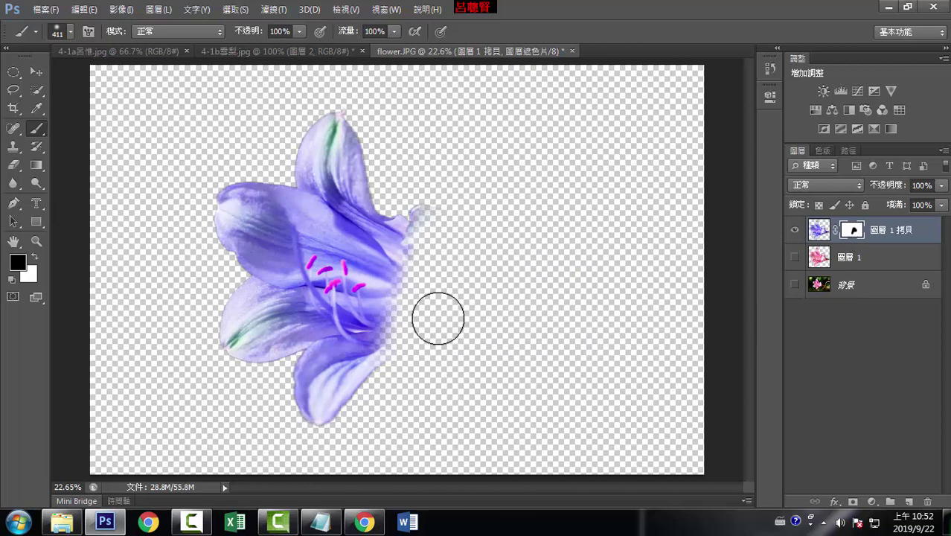
{"action": "left_click", "coordinate": [35, 258]}
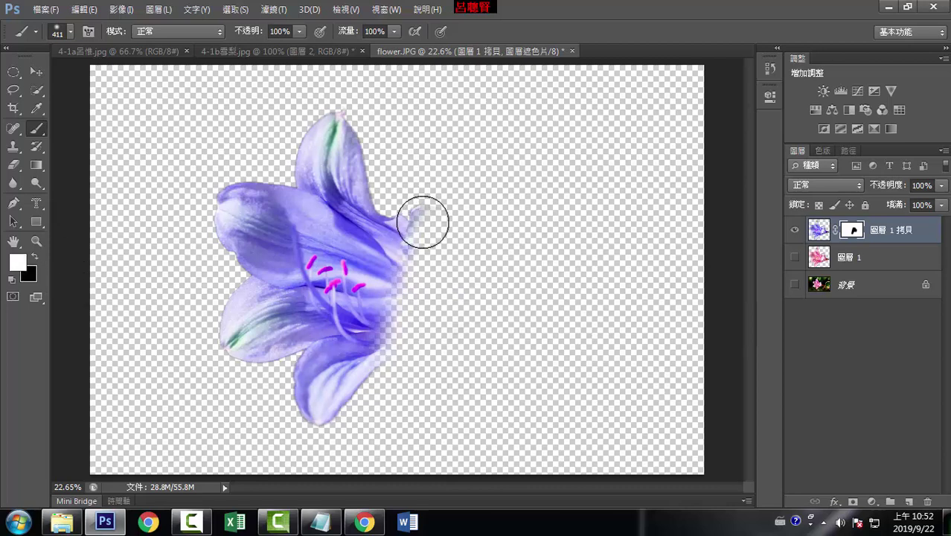
{"action": "mouse_move", "coordinate": [425, 218]}
{"action": "left_mouse_down"}
{"action": "mouse_move", "coordinate": [461, 346]}
{"action": "mouse_move", "coordinate": [400, 347]}
{"action": "mouse_move", "coordinate": [441, 247]}
{"action": "mouse_move", "coordinate": [502, 330]}
{"action": "left_mouse_up"}
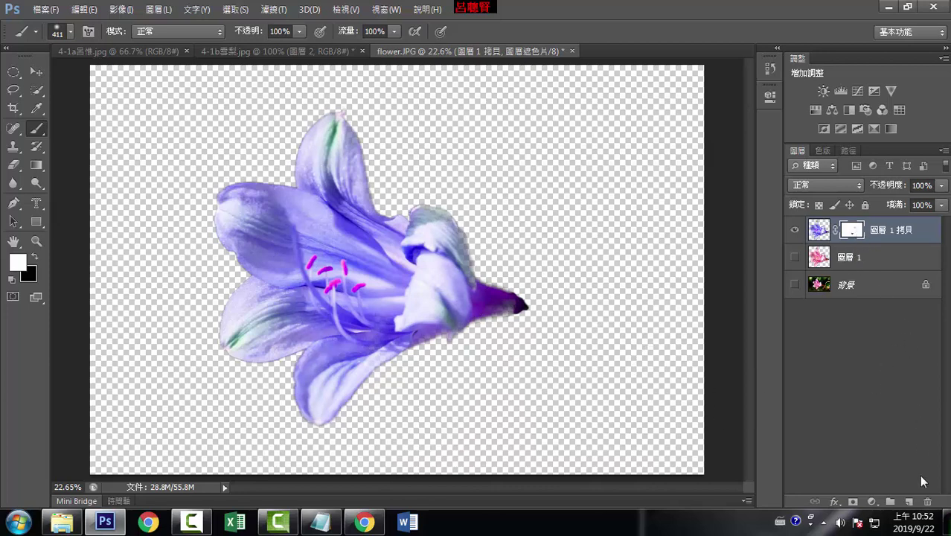
Drag the lily copy's painted mask to the trash and delete it unapplied.
{"action": "left_click_drag", "start_coordinate": [853, 234], "coordinate": [930, 506]}
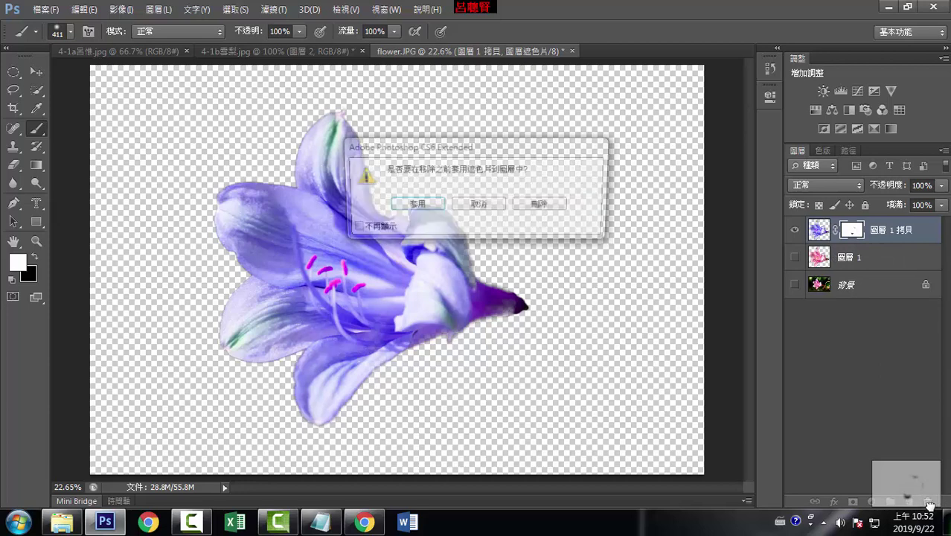
{"action": "left_click", "coordinate": [533, 209]}
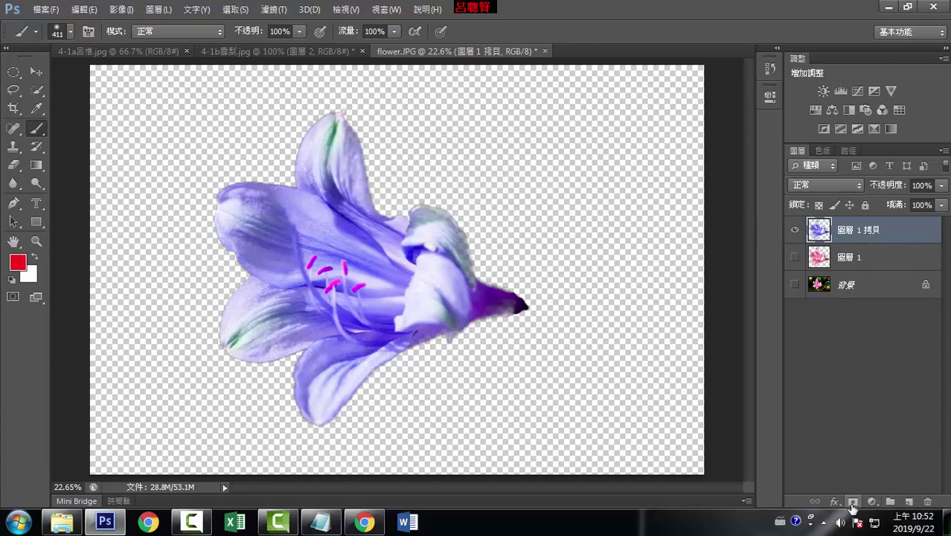
Add a mask, drag a black-white linear gradient fading the lily's left petals, and show 圖層 1.
{"action": "left_click", "coordinate": [852, 501]}
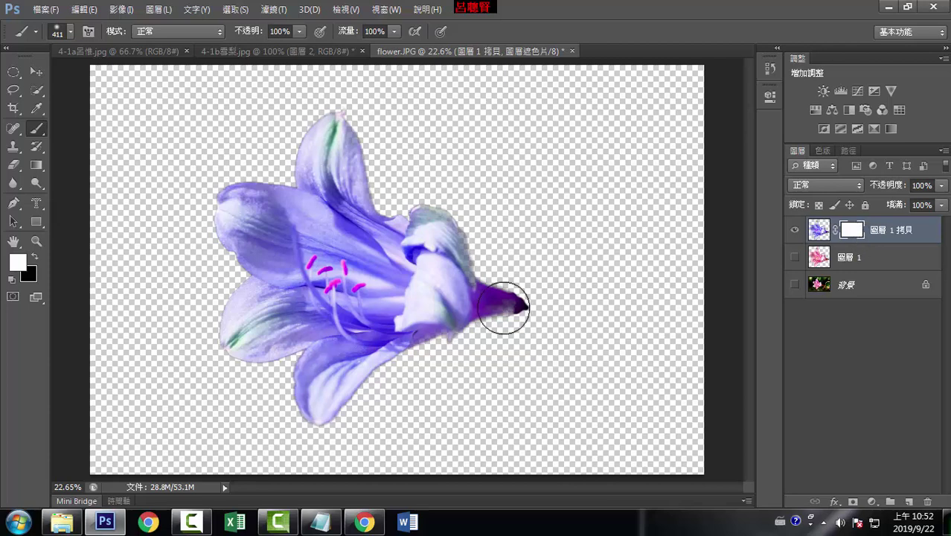
{"action": "left_click", "coordinate": [39, 168]}
{"action": "left_click", "coordinate": [84, 160]}
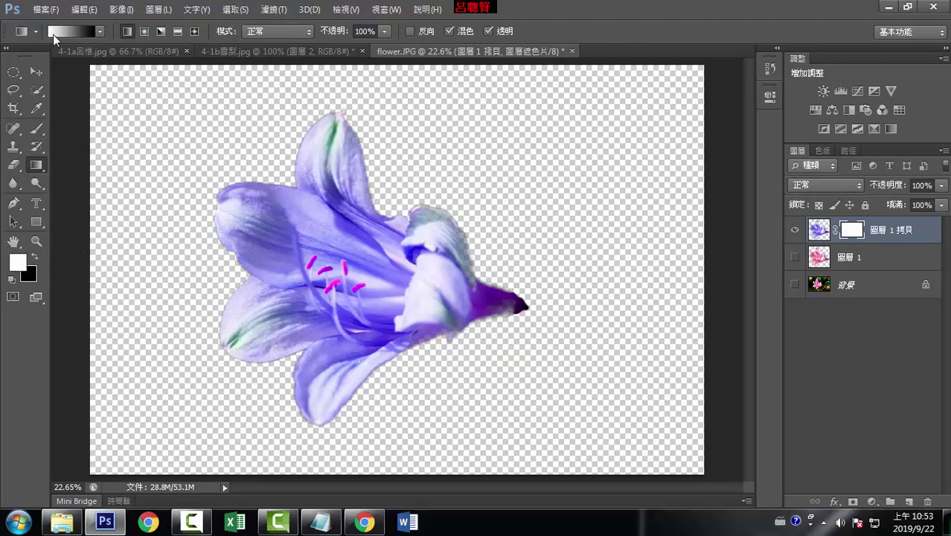
{"action": "mouse_move", "coordinate": [341, 261]}
{"action": "left_mouse_down"}
{"action": "mouse_move", "coordinate": [451, 296]}
{"action": "mouse_move", "coordinate": [264, 245]}
{"action": "left_mouse_up"}
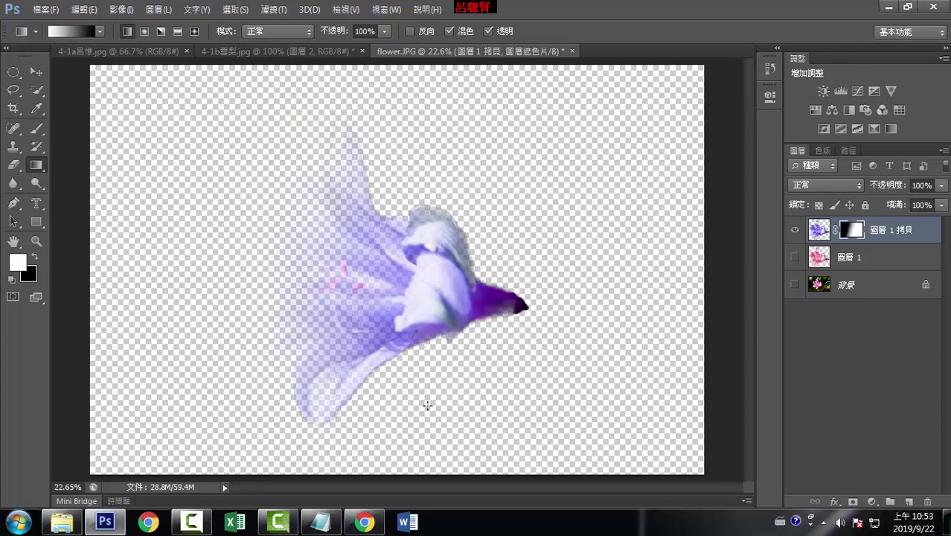
{"action": "left_click", "coordinate": [795, 256]}
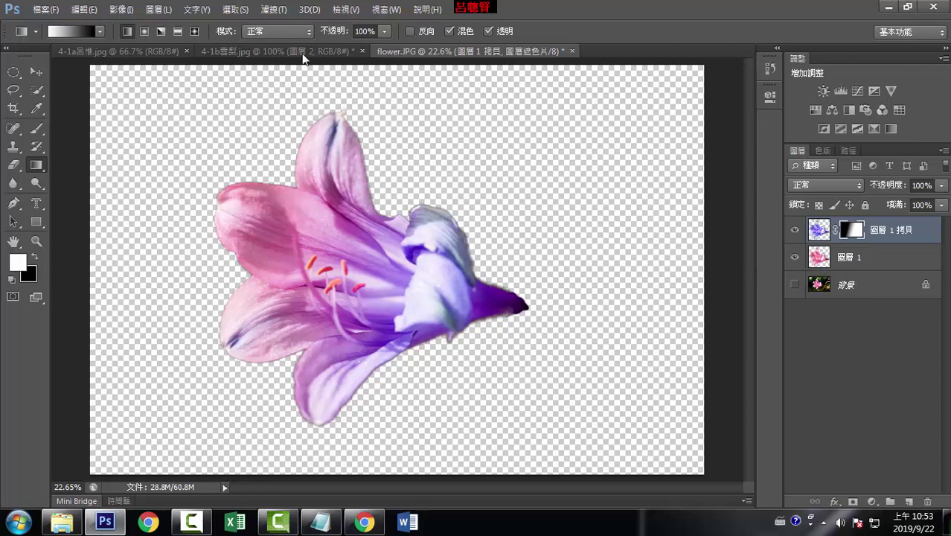
In the 4-1b document, add a white layer mask to 圖層 2.
{"action": "left_click", "coordinate": [266, 50]}
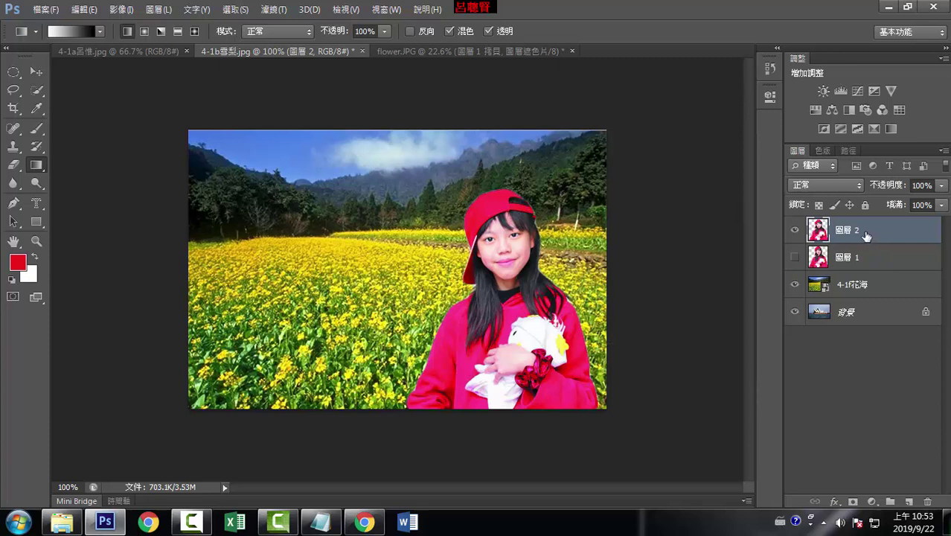
{"action": "left_click", "coordinate": [855, 503]}
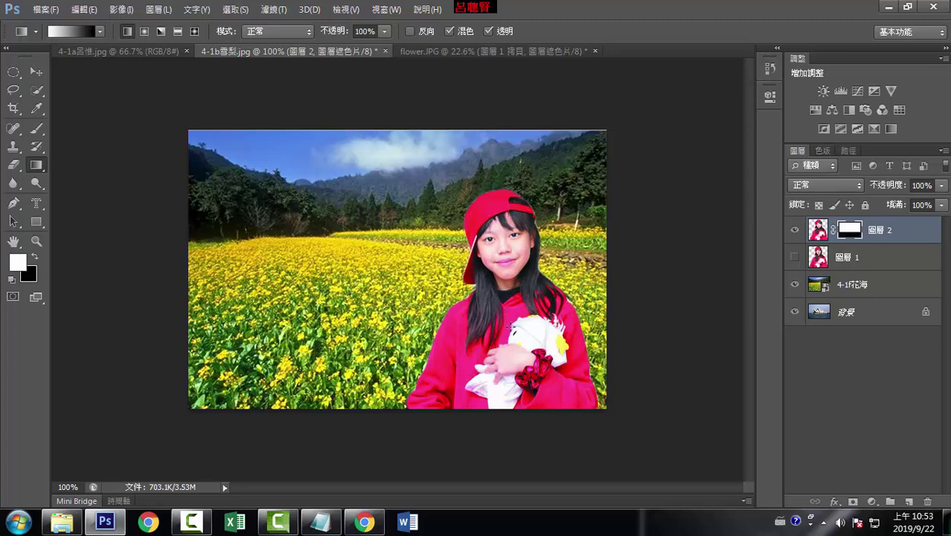
Redraw vertical gradients on 圖層 2's mask until the girl fades out just below her chin.
{"action": "left_click_drag", "start_coordinate": [507, 318], "coordinate": [512, 325]}
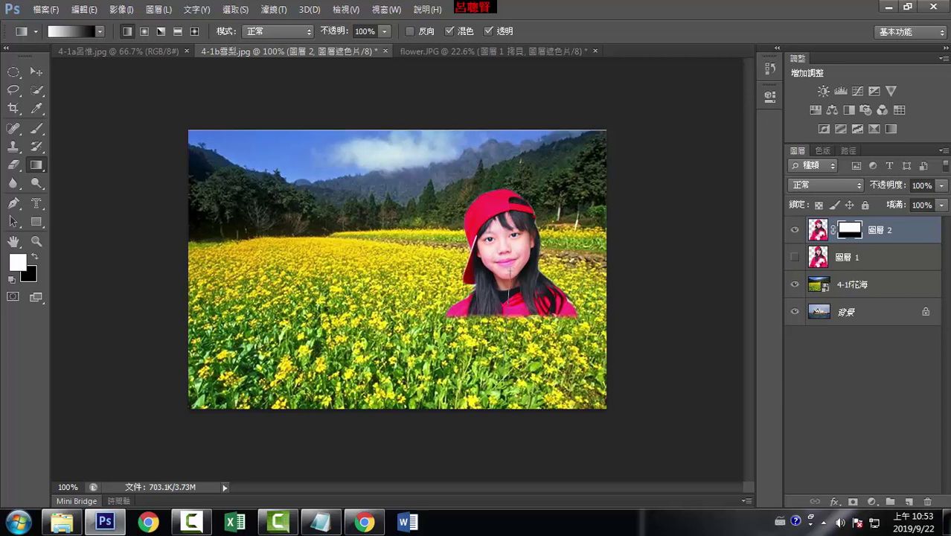
{"action": "left_click_drag", "start_coordinate": [509, 339], "coordinate": [509, 342]}
{"action": "left_click_drag", "start_coordinate": [513, 238], "coordinate": [511, 393]}
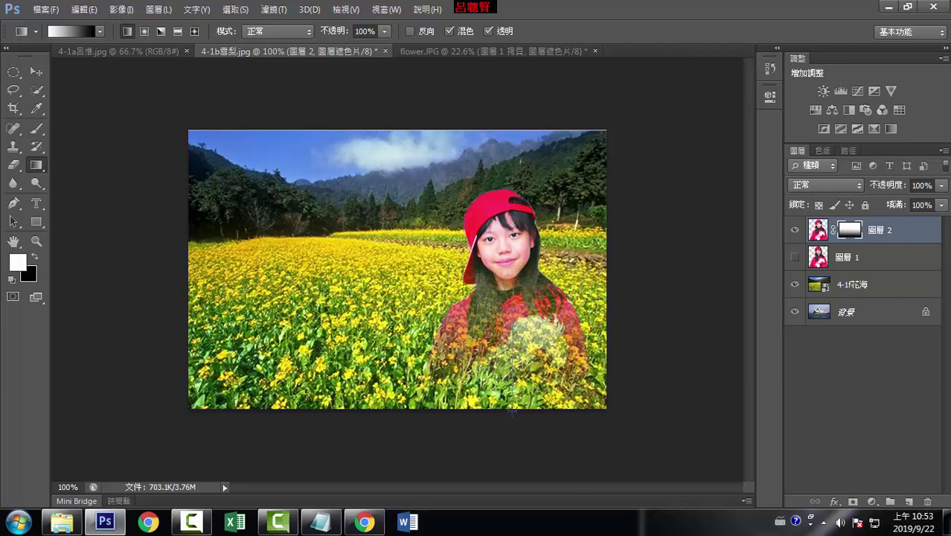
{"action": "left_click_drag", "start_coordinate": [511, 312], "coordinate": [512, 410]}
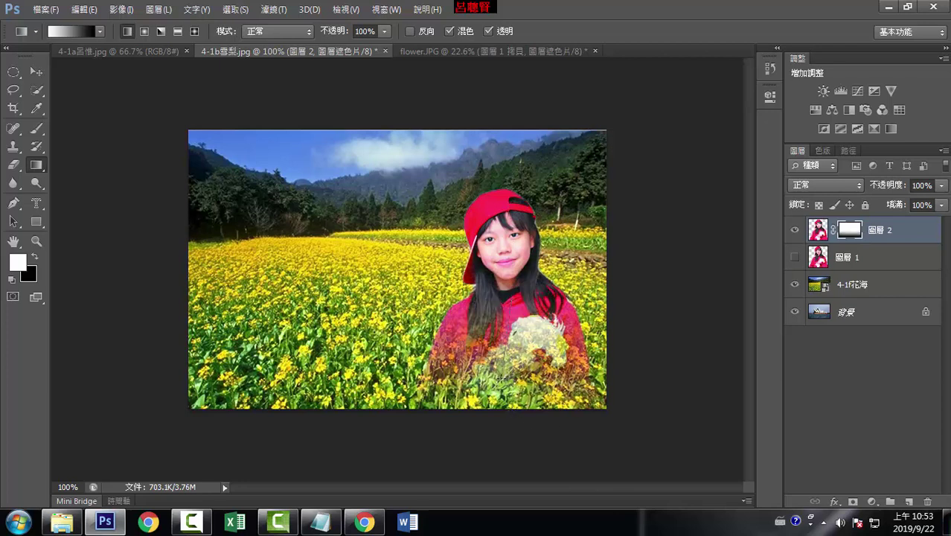
{"action": "left_click_drag", "start_coordinate": [504, 347], "coordinate": [521, 428]}
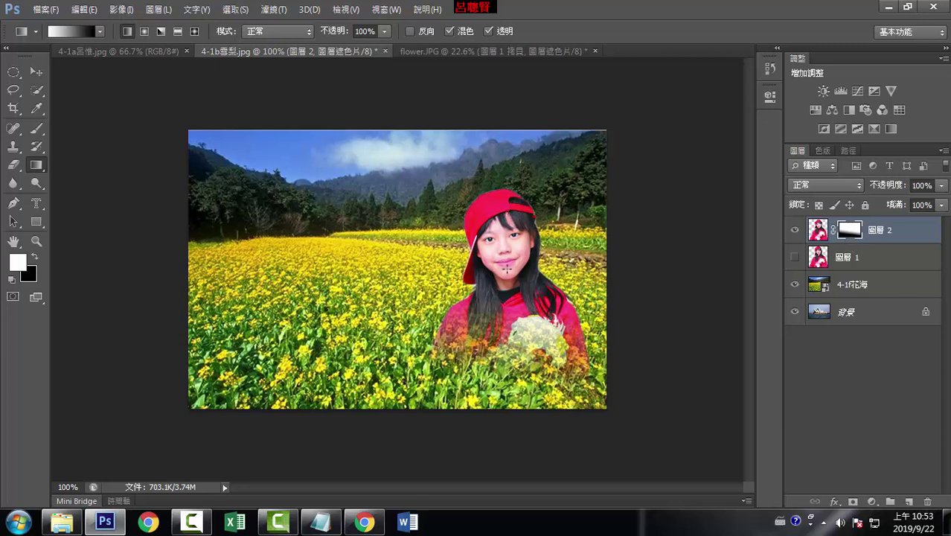
{"action": "left_click_drag", "start_coordinate": [506, 368], "coordinate": [513, 411]}
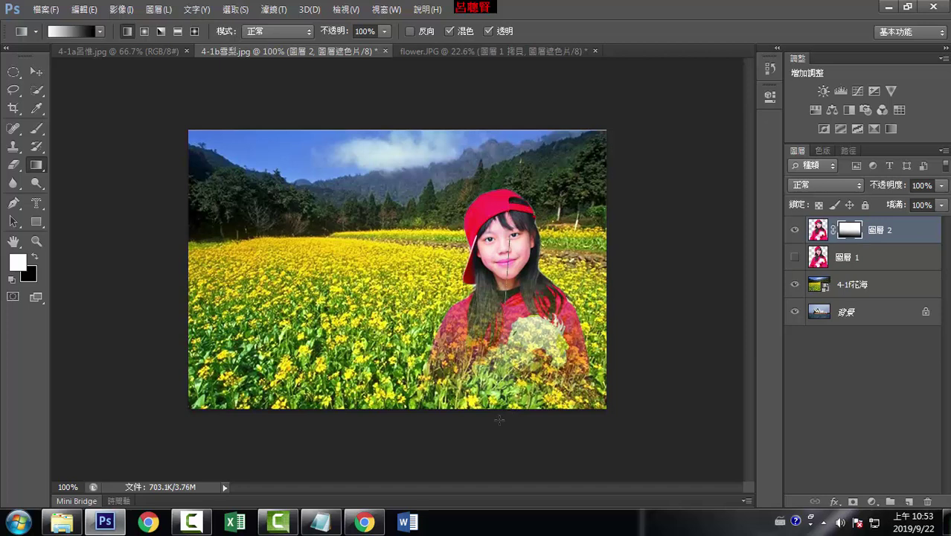
{"action": "left_click_drag", "start_coordinate": [504, 349], "coordinate": [501, 465]}
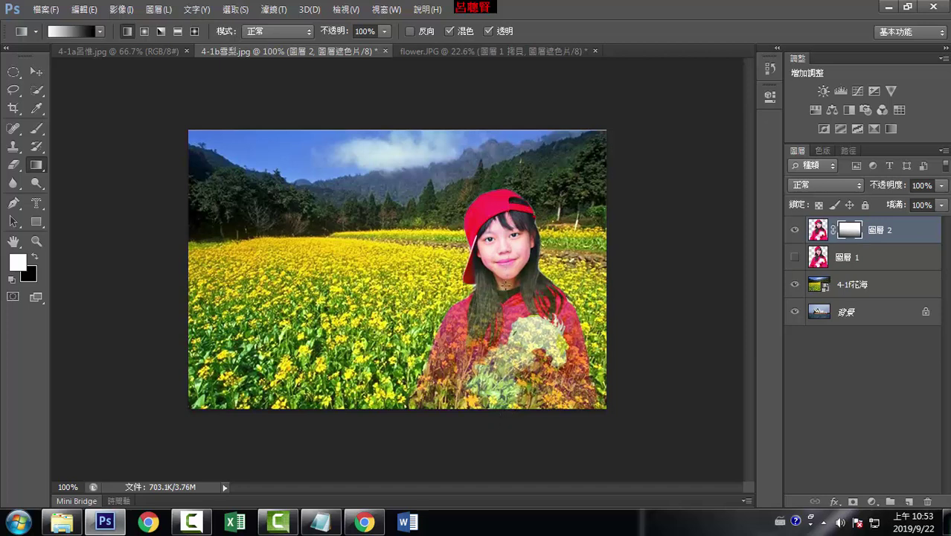
{"action": "left_click_drag", "start_coordinate": [505, 283], "coordinate": [505, 372]}
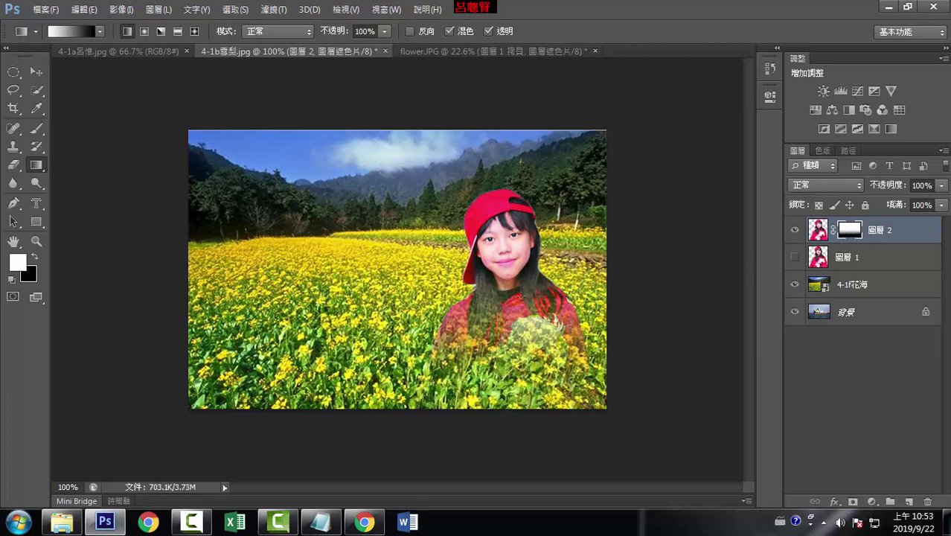
{"action": "left_click_drag", "start_coordinate": [521, 312], "coordinate": [521, 365]}
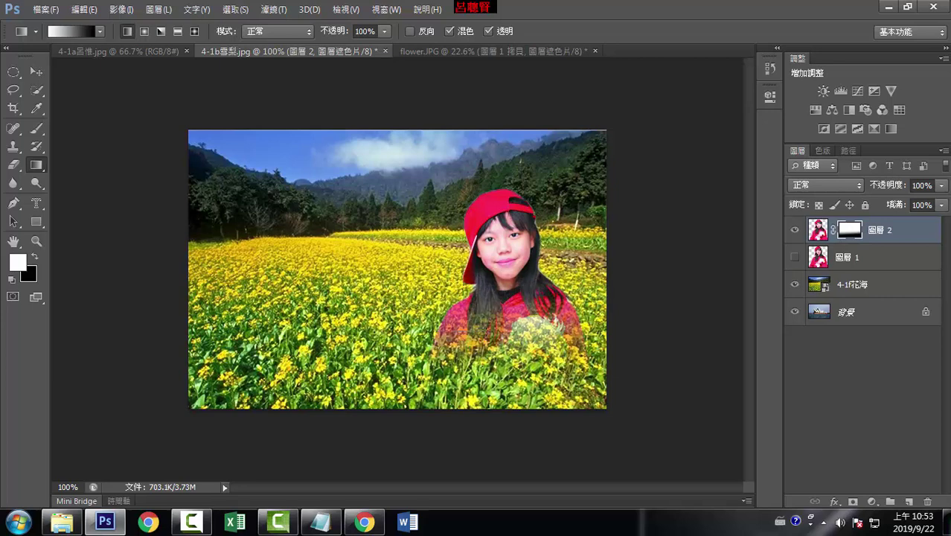
{"action": "mouse_move", "coordinate": [469, 333]}
{"action": "left_mouse_down"}
{"action": "mouse_move", "coordinate": [506, 332]}
{"action": "mouse_move", "coordinate": [504, 277]}
{"action": "left_mouse_up"}
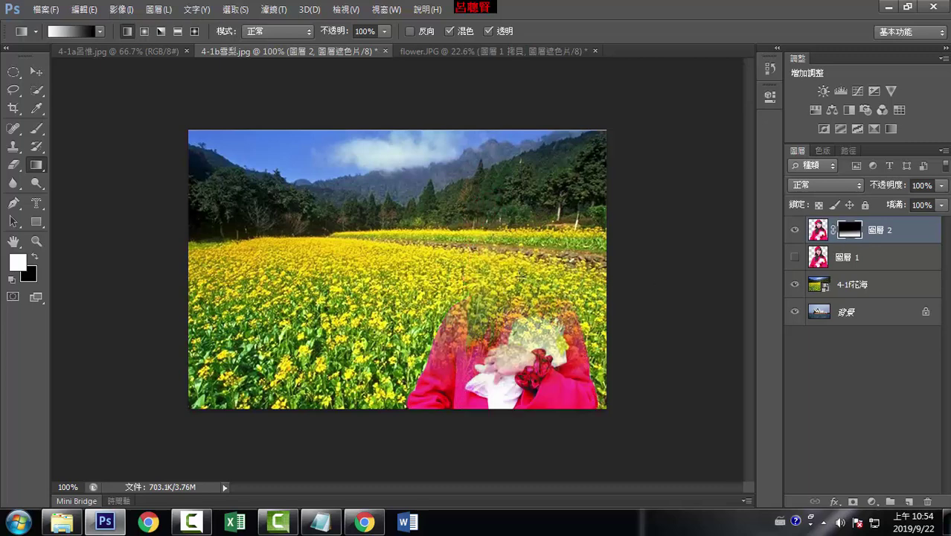
{"action": "left_click_drag", "start_coordinate": [506, 238], "coordinate": [504, 381]}
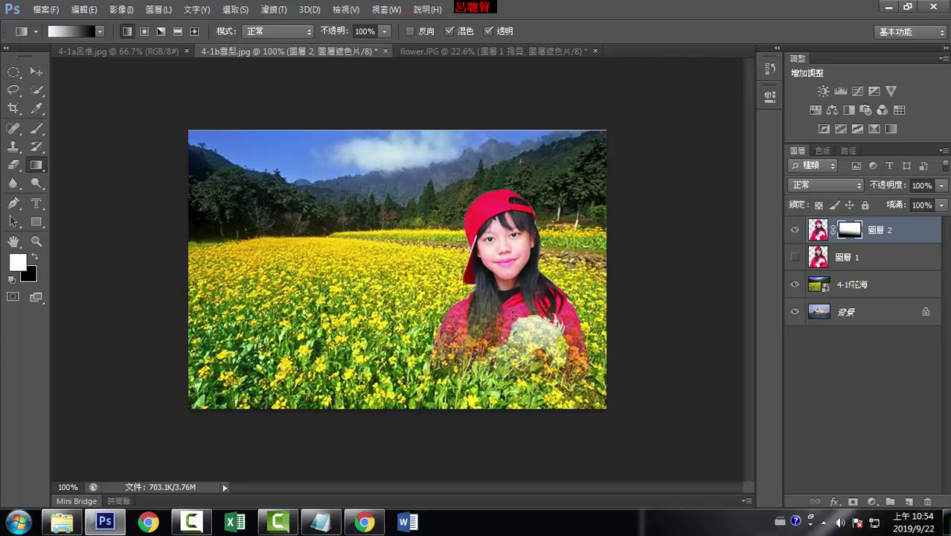
{"action": "left_click_drag", "start_coordinate": [512, 308], "coordinate": [512, 316]}
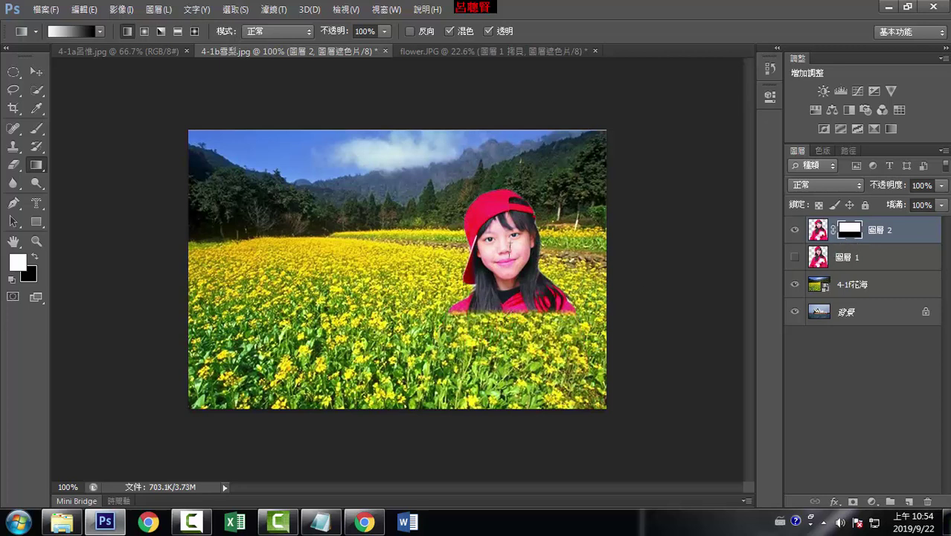
{"action": "left_click_drag", "start_coordinate": [509, 254], "coordinate": [504, 328]}
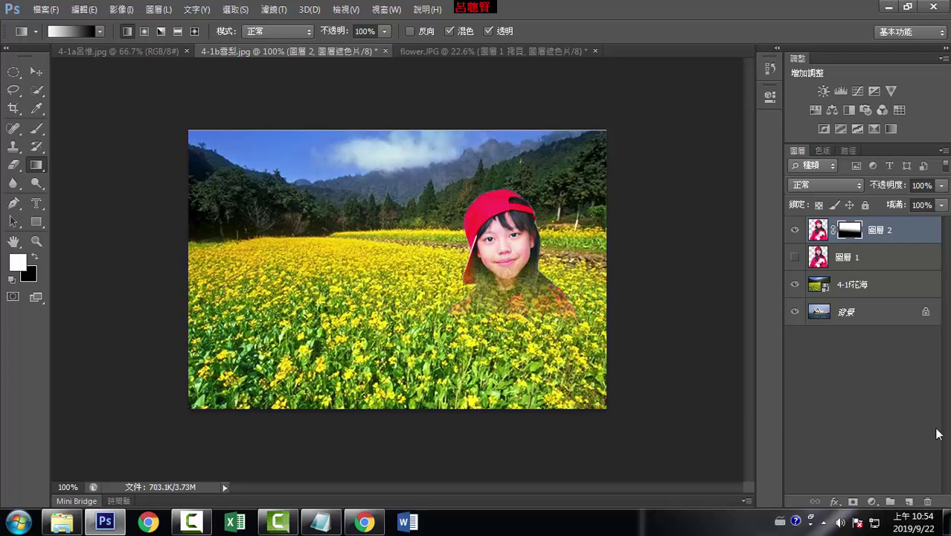
Add a new empty layer and hide the portrait, flower field and background layers.
{"action": "left_click", "coordinate": [908, 501]}
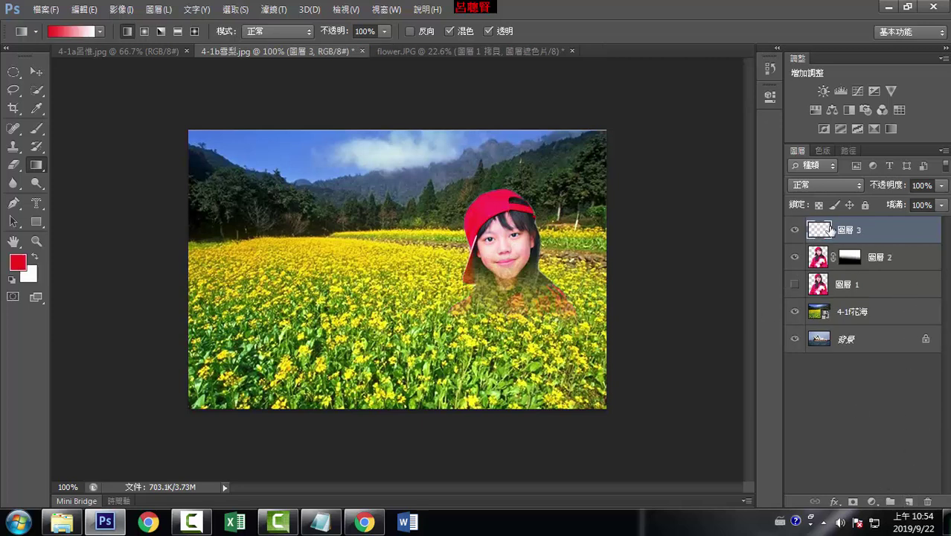
{"action": "left_click", "coordinate": [795, 257]}
{"action": "left_click", "coordinate": [795, 311]}
{"action": "left_click", "coordinate": [795, 339]}
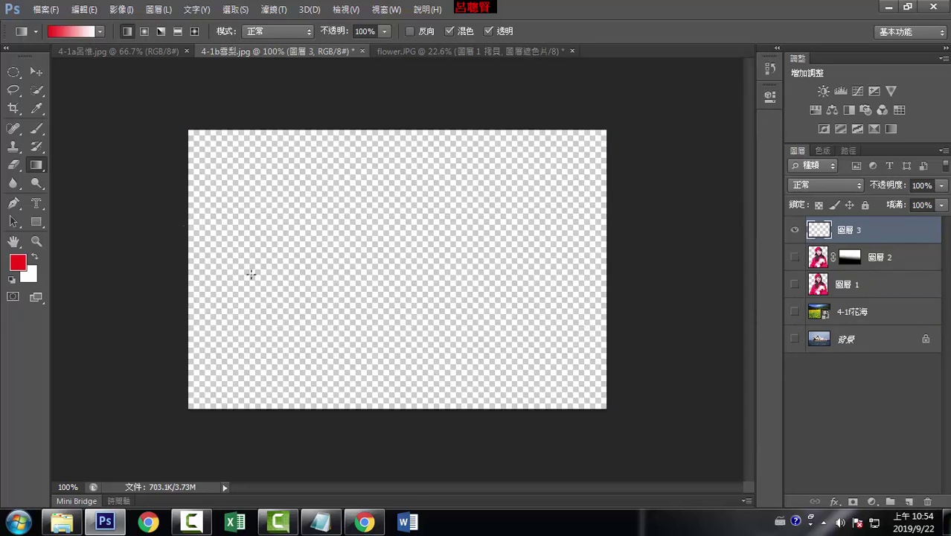
Practise red-to-white and default black-to-white gradients on the scratch layer, then delete it.
{"action": "left_click_drag", "start_coordinate": [251, 274], "coordinate": [508, 281]}
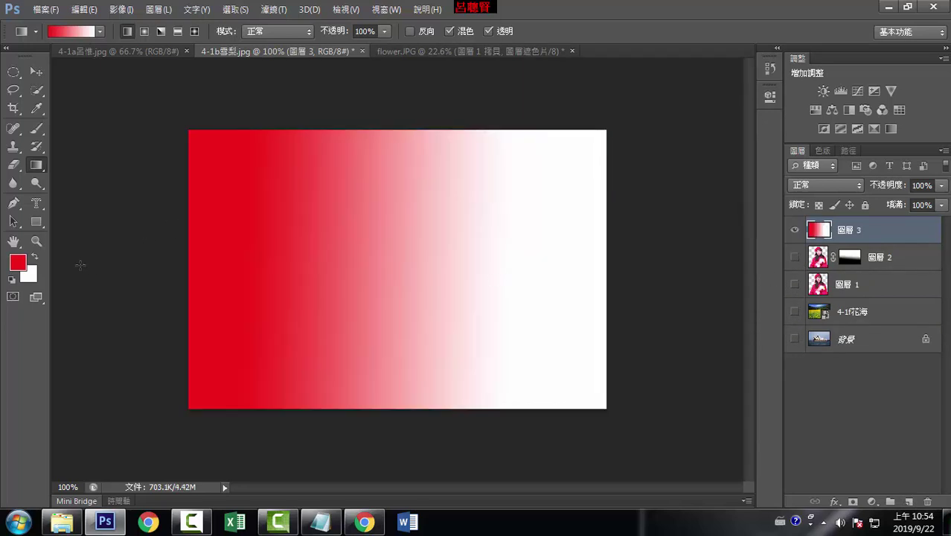
{"action": "left_click", "coordinate": [12, 279]}
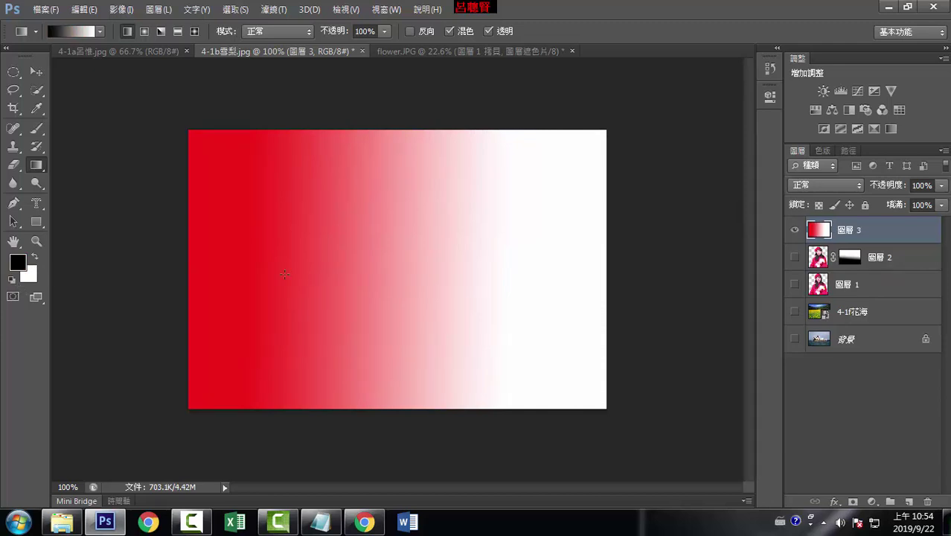
{"action": "mouse_move", "coordinate": [285, 273]}
{"action": "left_mouse_down"}
{"action": "mouse_move", "coordinate": [509, 272]}
{"action": "mouse_move", "coordinate": [311, 248]}
{"action": "left_mouse_up"}
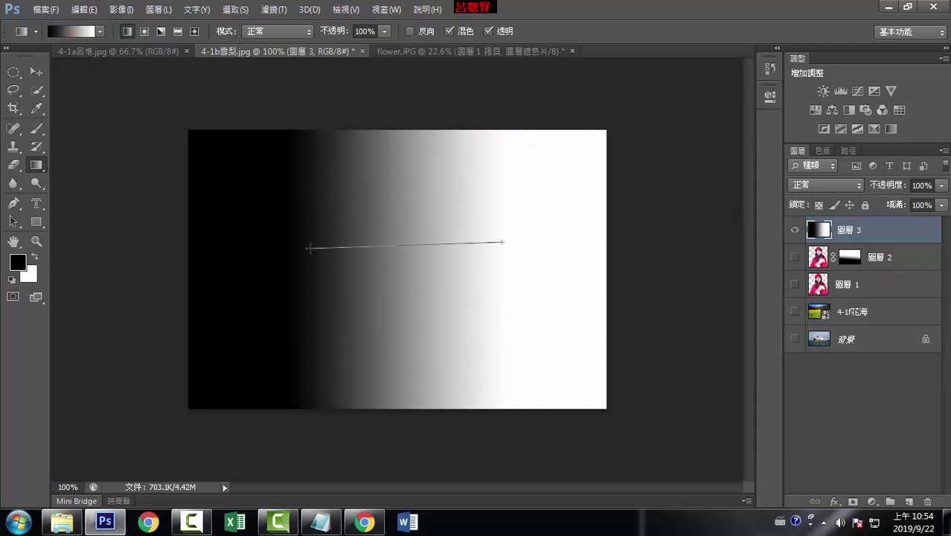
{"action": "left_click_drag", "start_coordinate": [395, 248], "coordinate": [416, 255]}
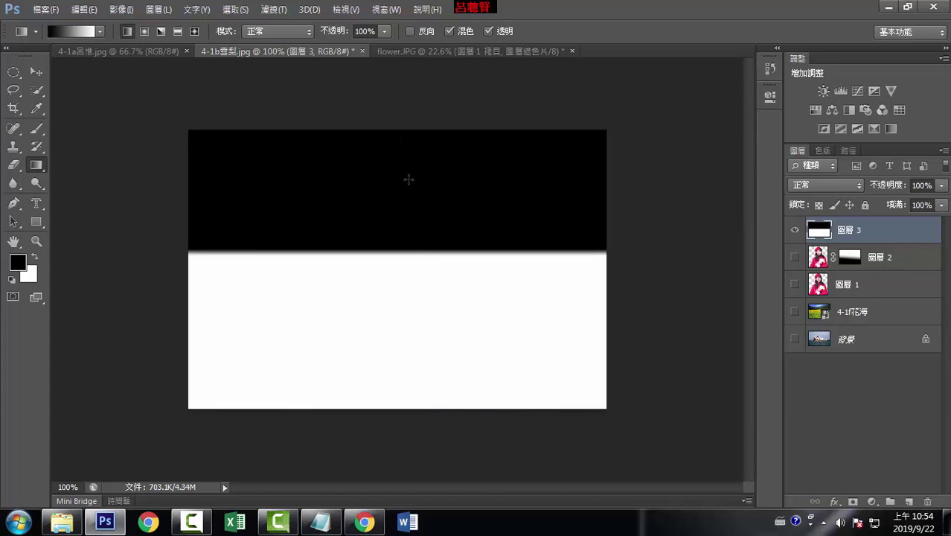
{"action": "left_click_drag", "start_coordinate": [408, 166], "coordinate": [406, 364]}
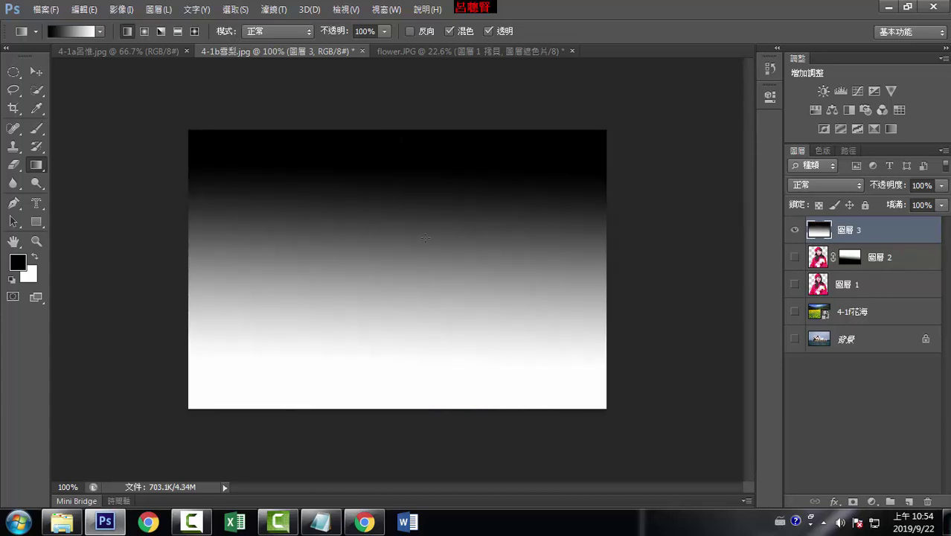
{"action": "left_click", "coordinate": [927, 502]}
Confirm deleting 圖層 3, show all layers except 圖層 1, and redraw 圖層 2's mask gradient vertically.
{"action": "left_click", "coordinate": [432, 206]}
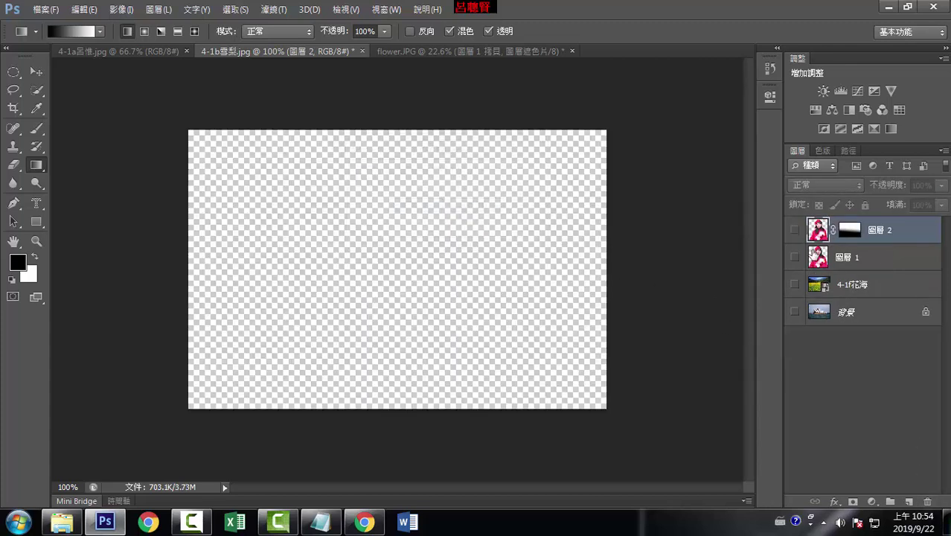
{"action": "left_click_drag", "start_coordinate": [797, 232], "coordinate": [795, 312]}
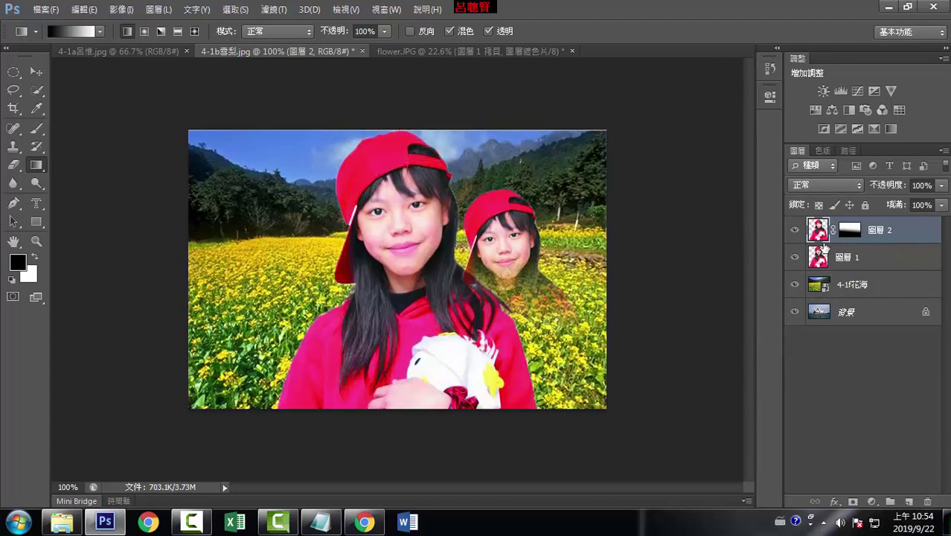
{"action": "left_click", "coordinate": [795, 258]}
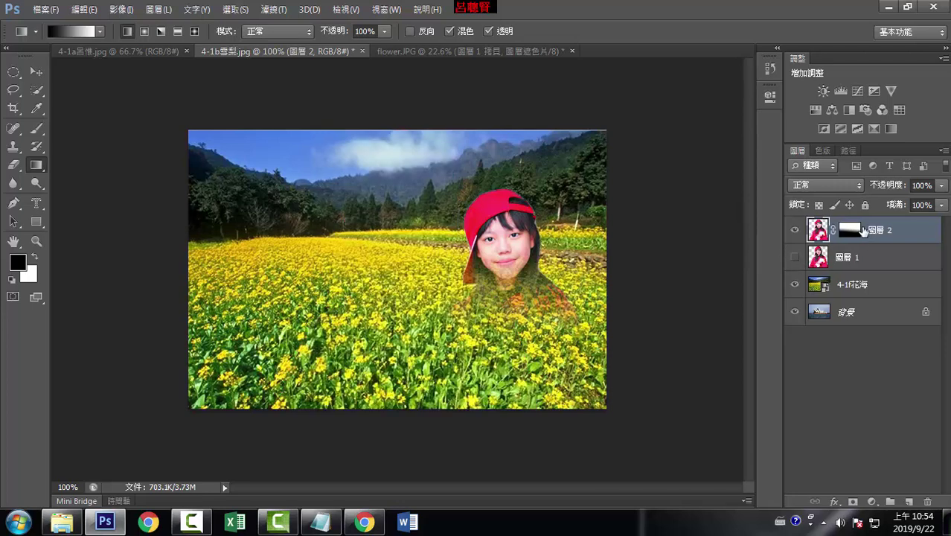
{"action": "left_click", "coordinate": [858, 232]}
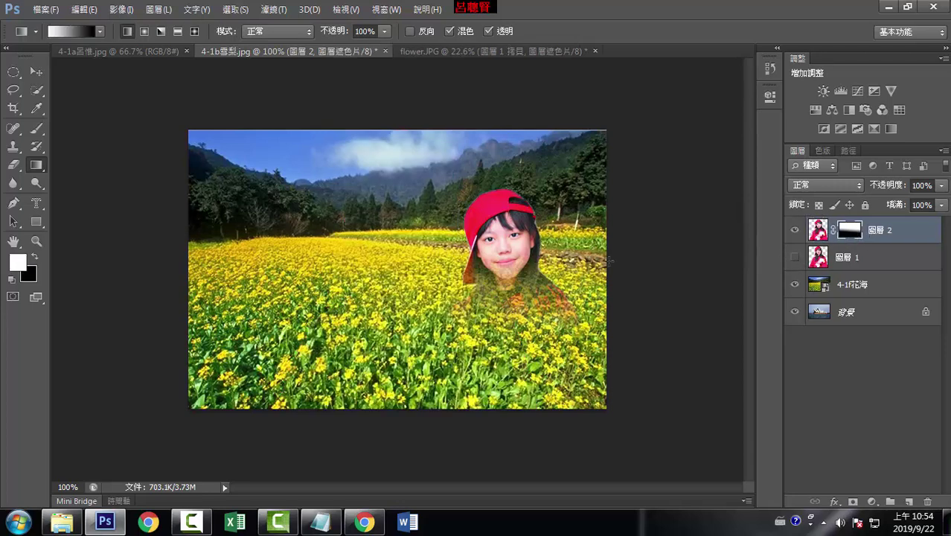
{"action": "left_click_drag", "start_coordinate": [516, 362], "coordinate": [514, 391]}
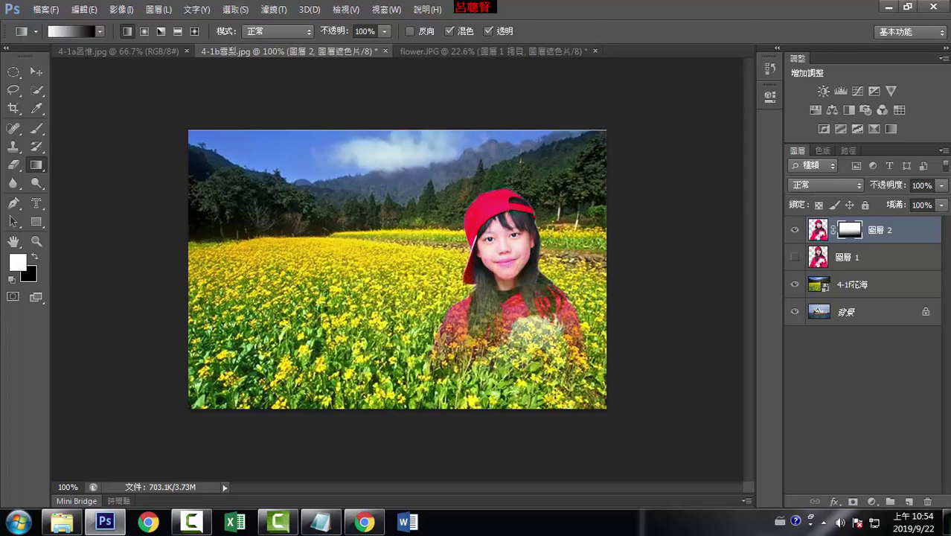